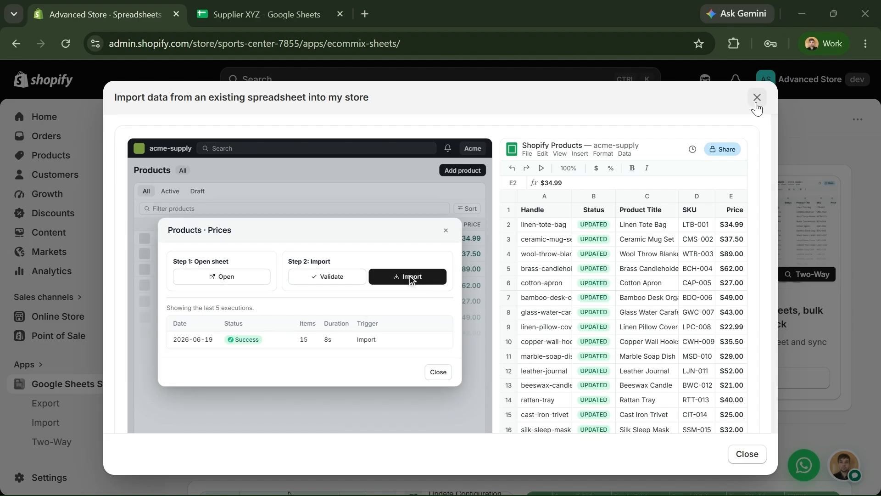
# - Close the import overview, start a new spreadsheet sync, and choose One-Way: Import
pyautogui.click(756, 97)
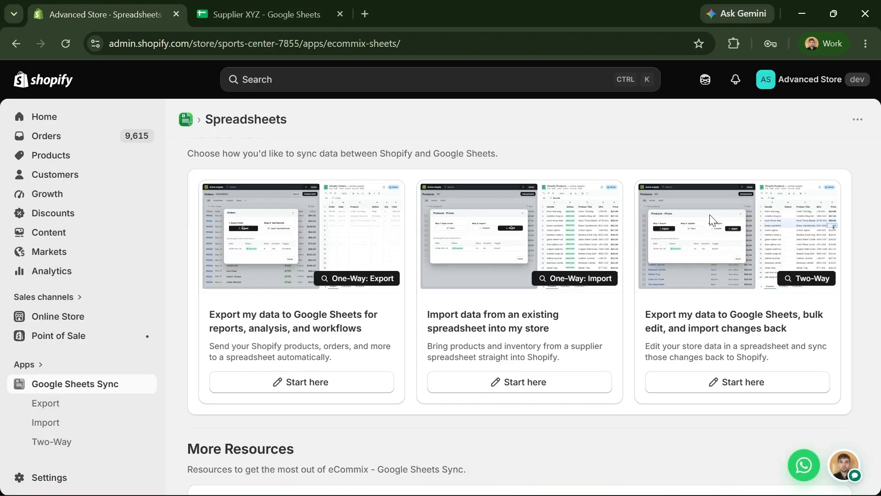
pyautogui.scroll(5, 716, 224)
pyautogui.scroll(3, 716, 223)
pyautogui.click(801, 170)
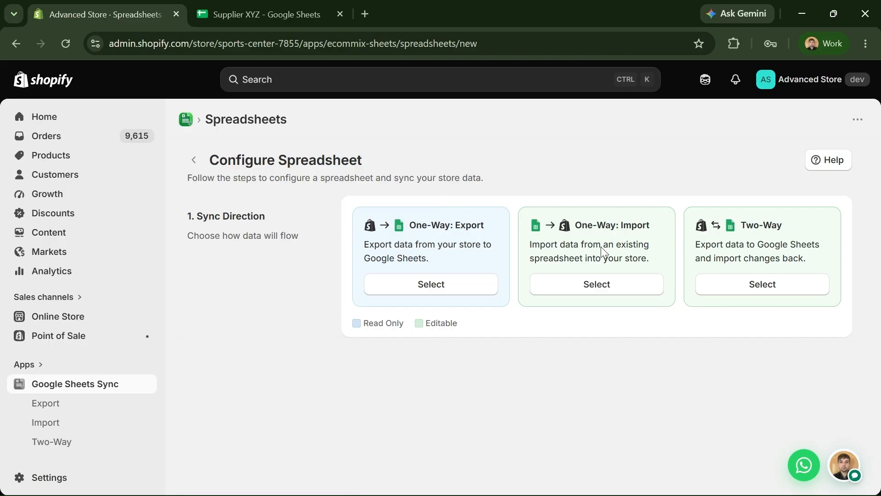
pyautogui.click(597, 284)
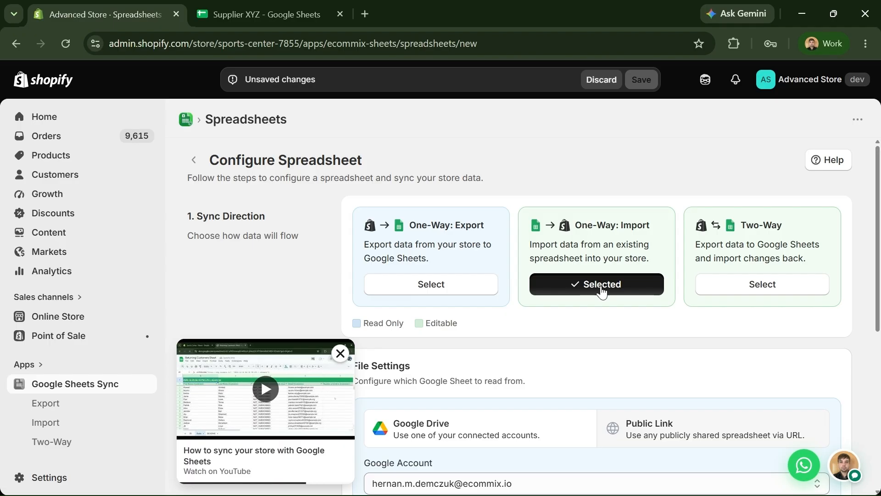
pyautogui.scroll(-1, 601, 291)
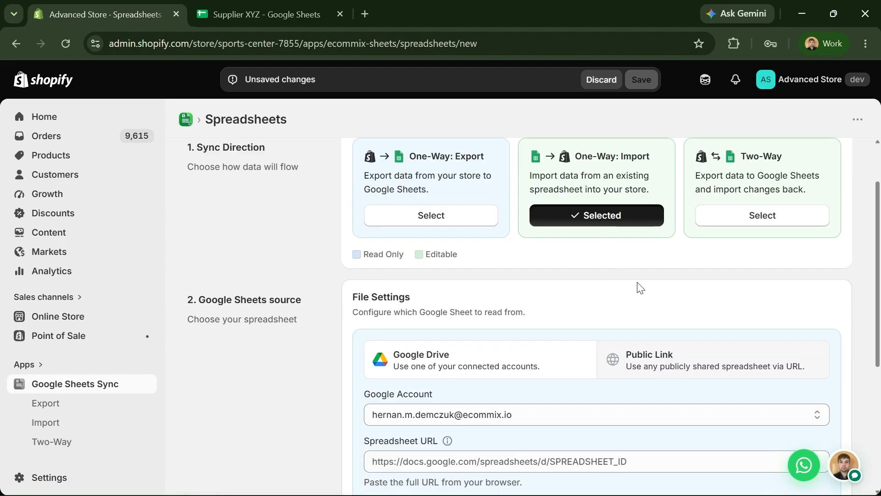
pyautogui.scroll(-3, 277, 312)
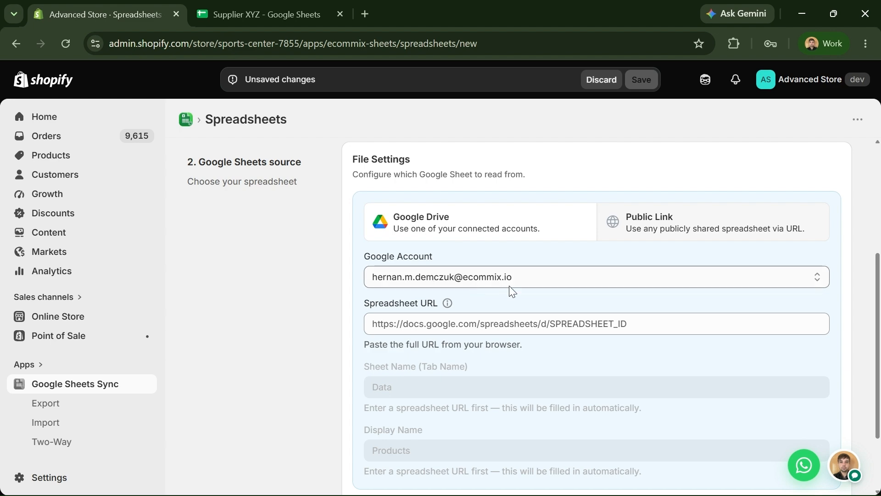
# - Try Public Link, then keep Google Drive as the source and switch to the Supplier XYZ sheet
pyautogui.click(654, 219)
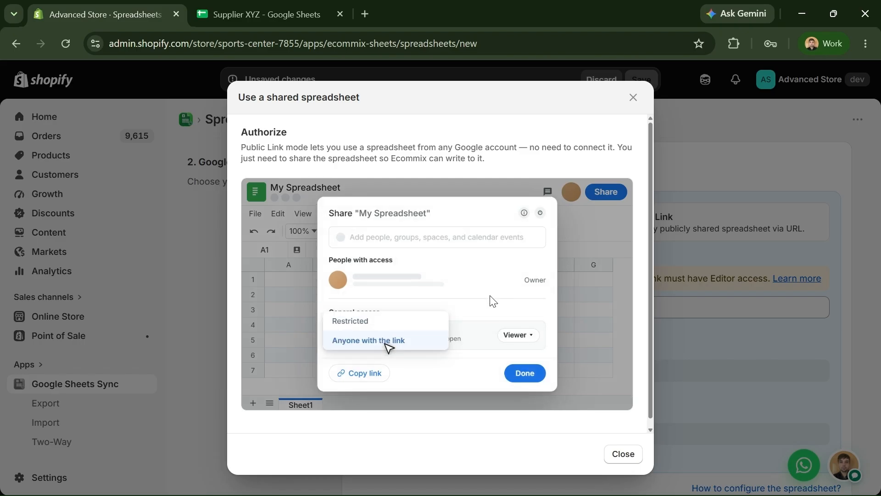
pyautogui.click(615, 453)
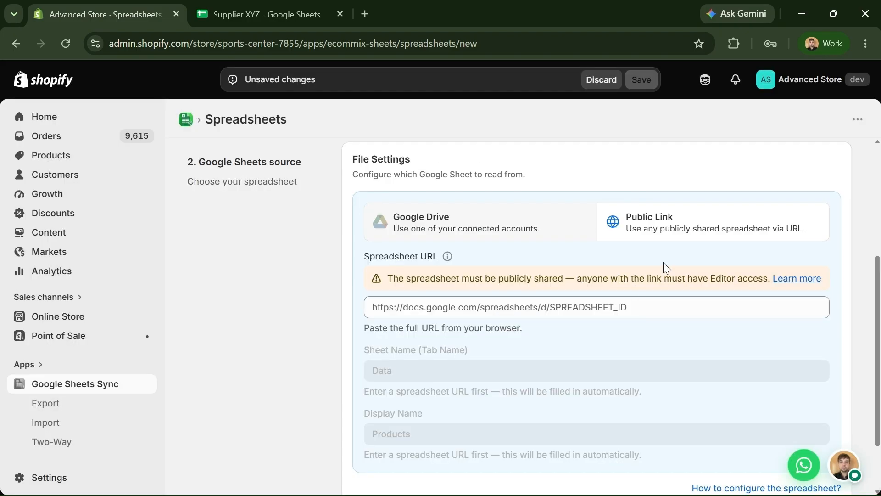
pyautogui.click(526, 230)
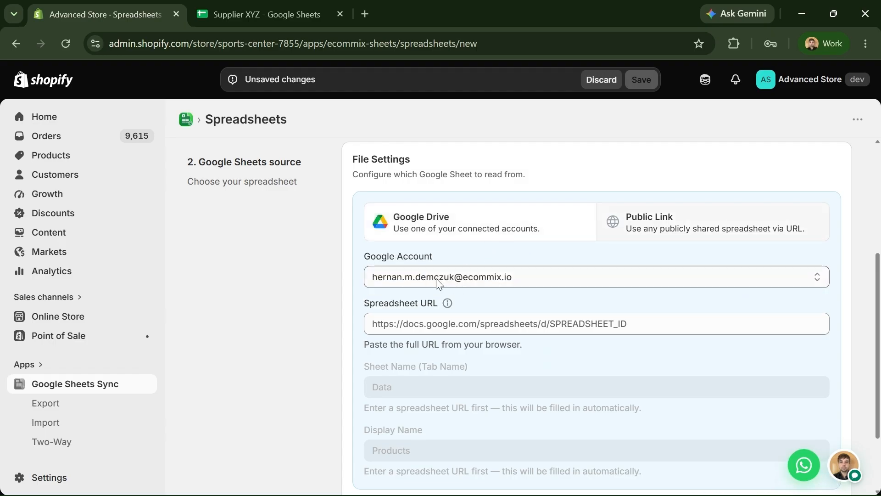
pyautogui.scroll(-2, 422, 299)
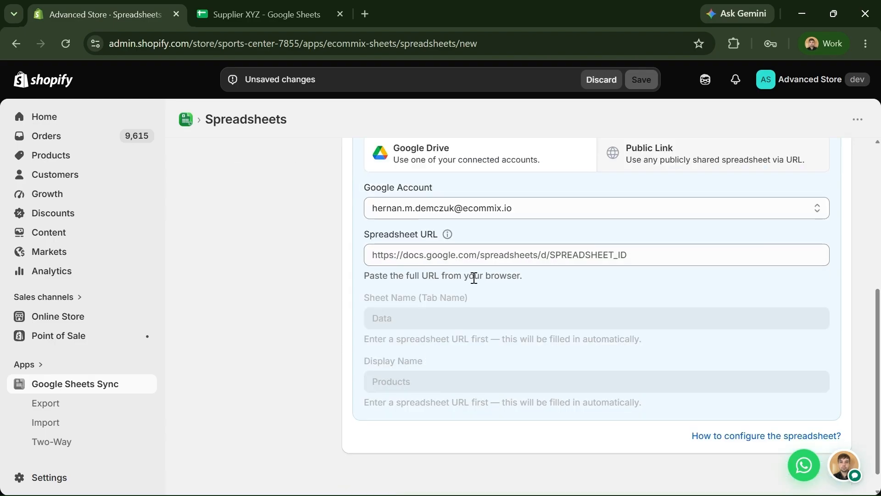
pyautogui.click(238, 19)
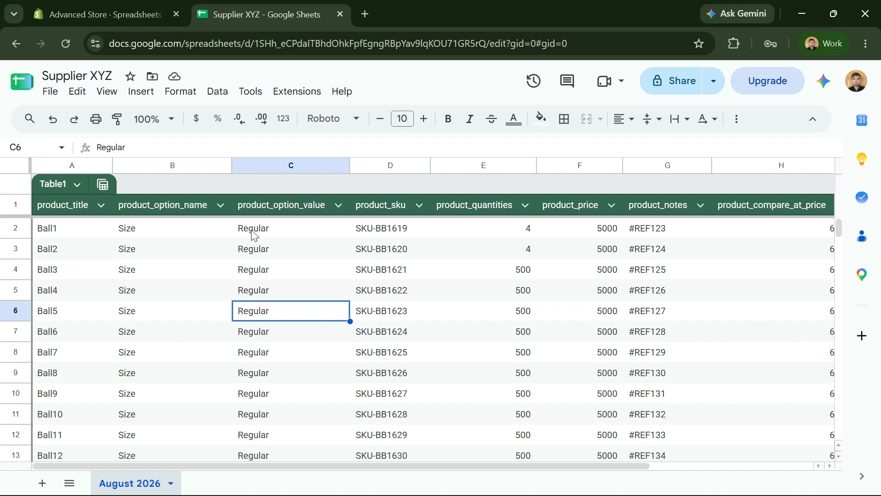
# - Copy the Supplier XYZ spreadsheet's web address and return to the Shopify sync setup form
pyautogui.click(271, 232)
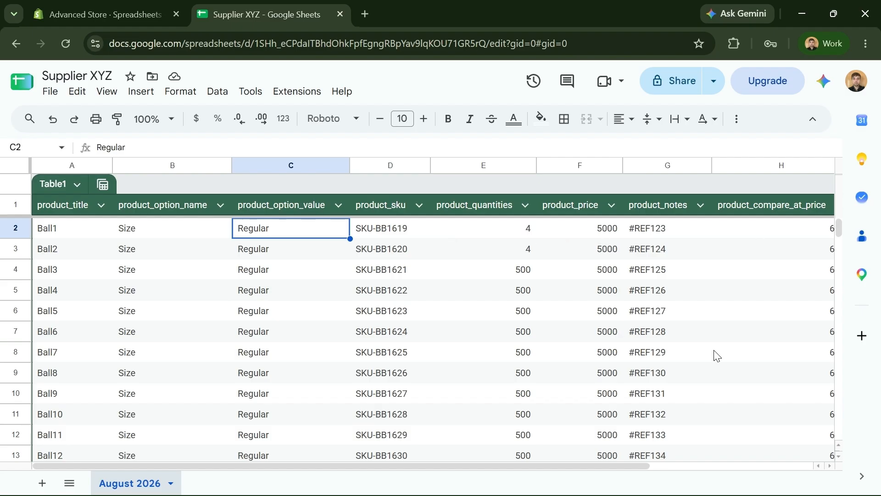
pyautogui.moveTo(644, 467); pyautogui.dragTo(799, 466)
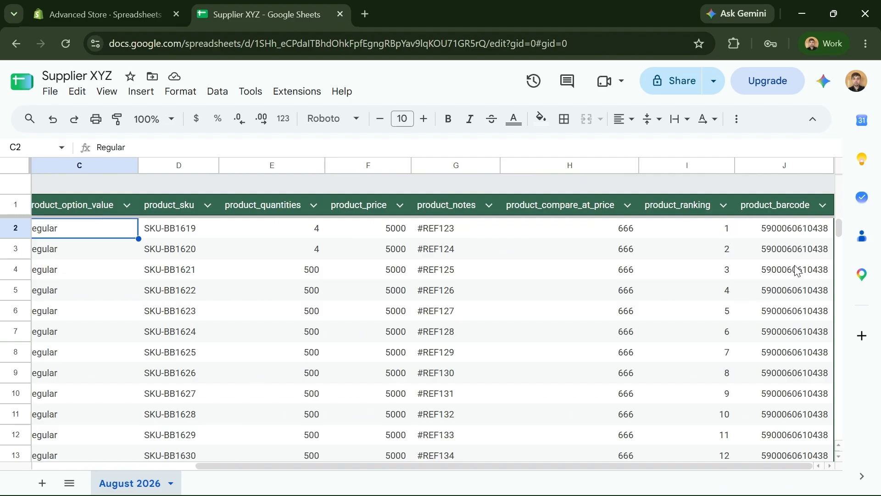
pyautogui.moveTo(579, 466); pyautogui.dragTo(380, 480)
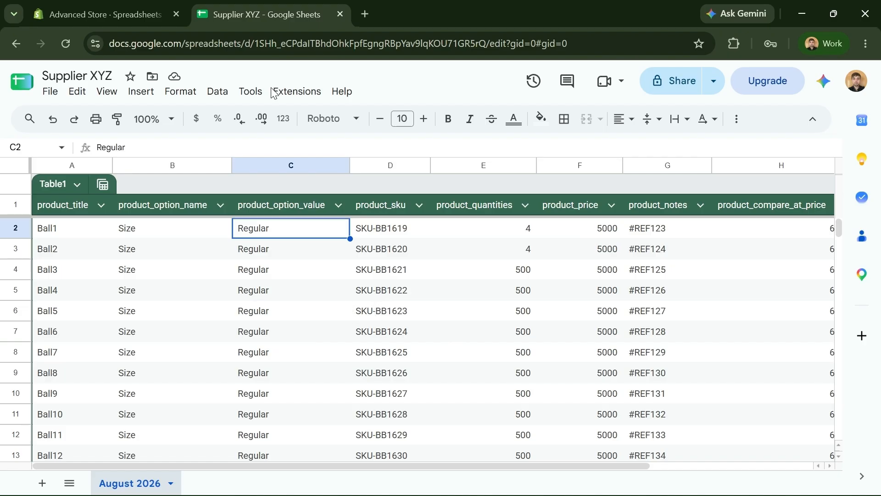
pyautogui.click(322, 48)
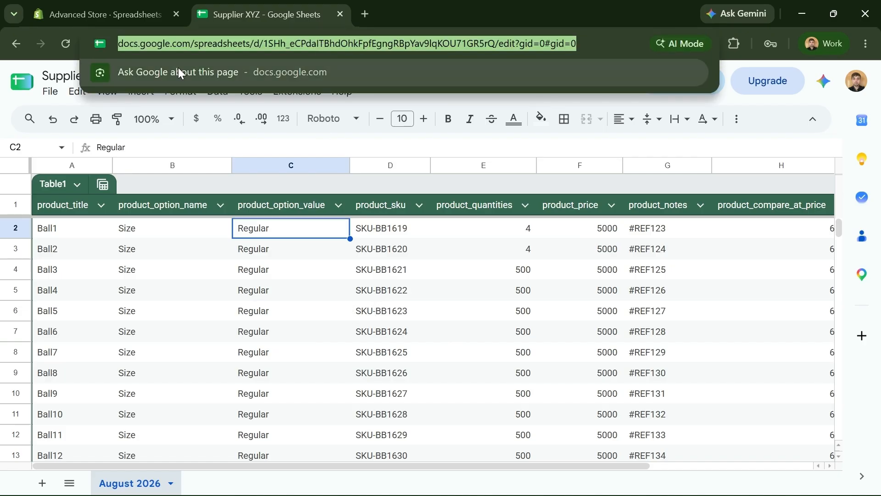
pyautogui.click(141, 18)
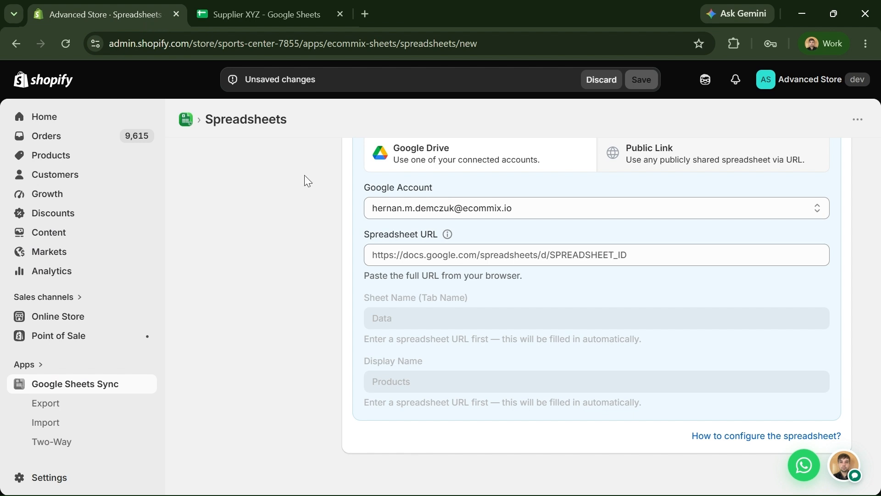
# - Paste the Supplier XYZ spreadsheet URL into the Spreadsheet URL field
pyautogui.click(382, 254)
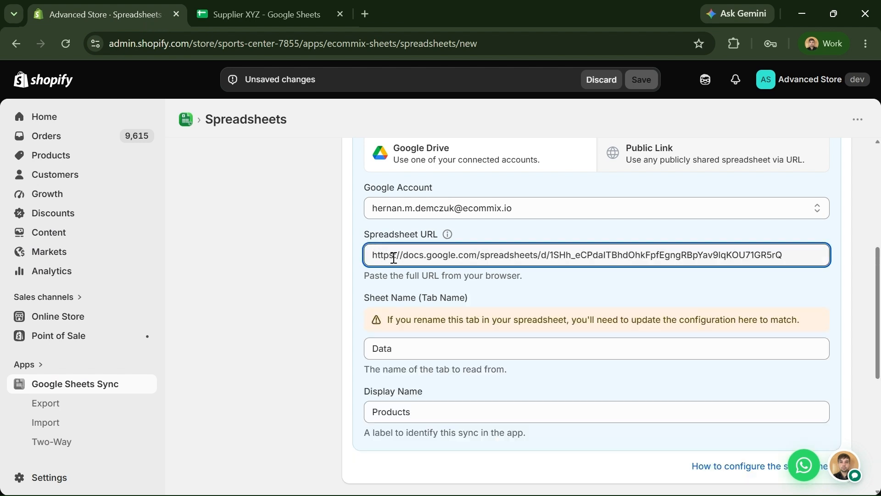
pyautogui.click(304, 267)
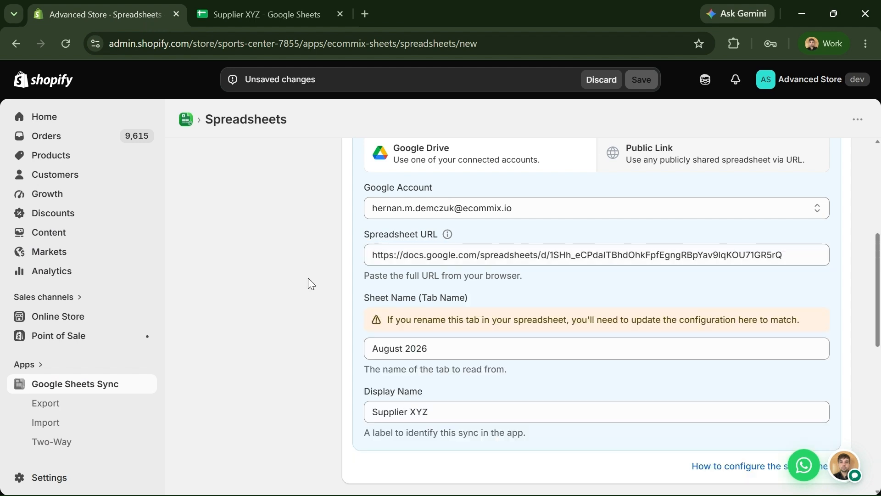
# - Confirm the auto-filled sheet name 'August 2026' matches the sheet and keep display name 'Supplier XYZ'
pyautogui.click(436, 348)
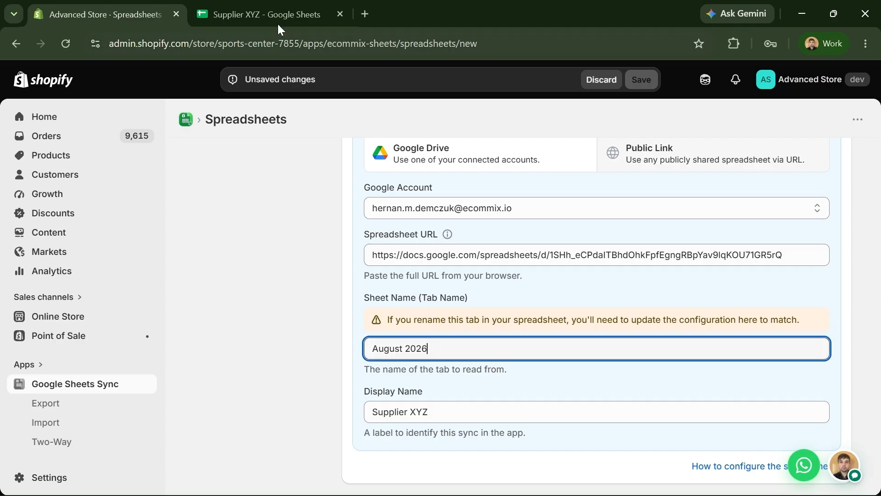
pyautogui.hotkey('ctrl', 'Tab')
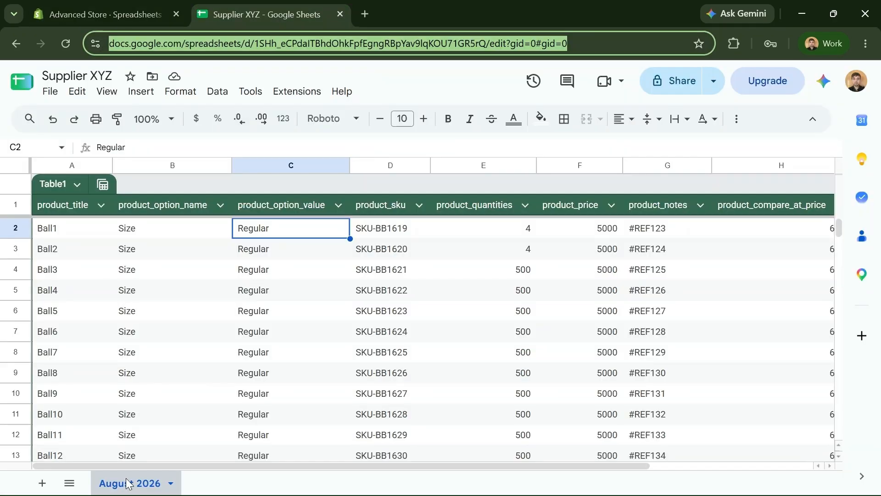
pyautogui.click(133, 14)
pyautogui.click(441, 412)
pyautogui.hotkey('ctrl', 'a')
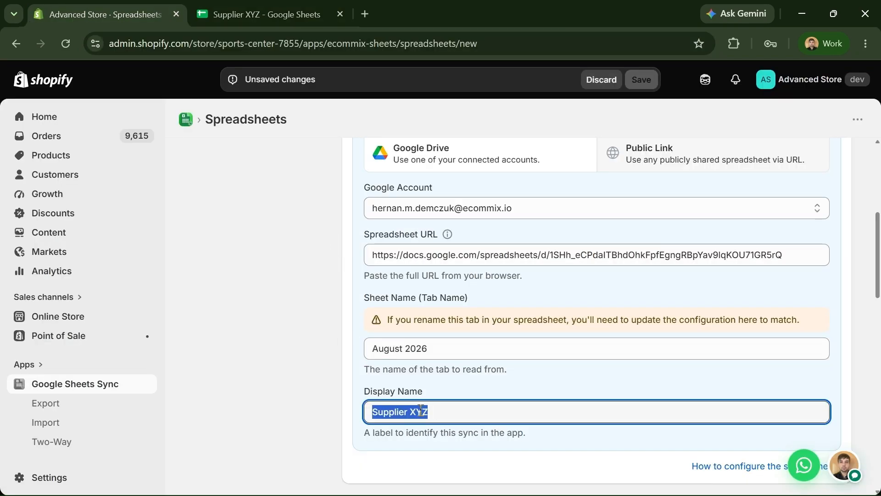
pyautogui.click(292, 382)
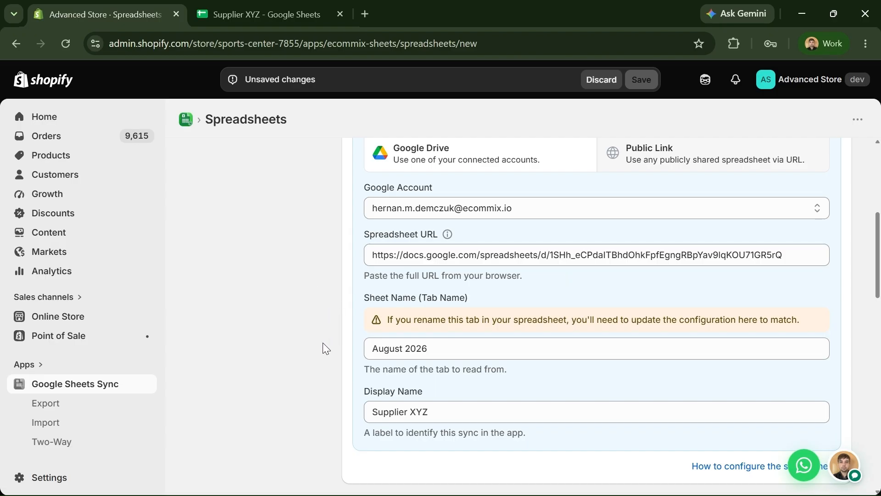
pyautogui.scroll(-5, 317, 337)
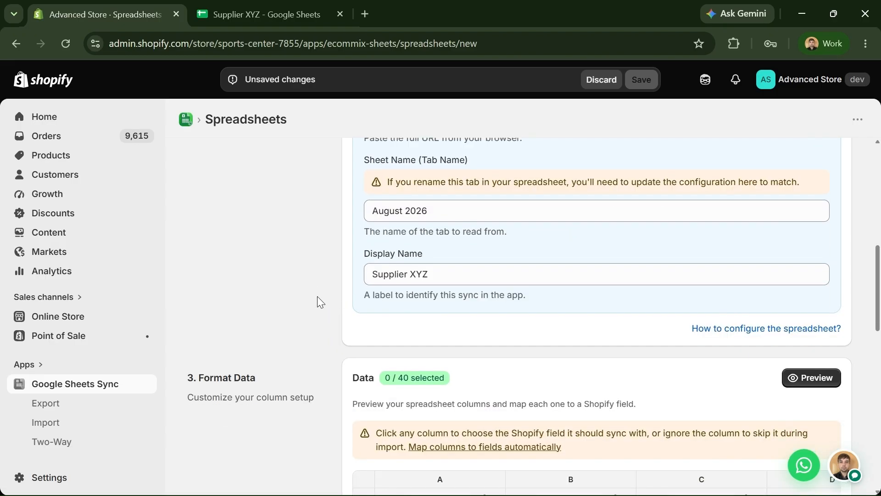
pyautogui.scroll(-2, 320, 290)
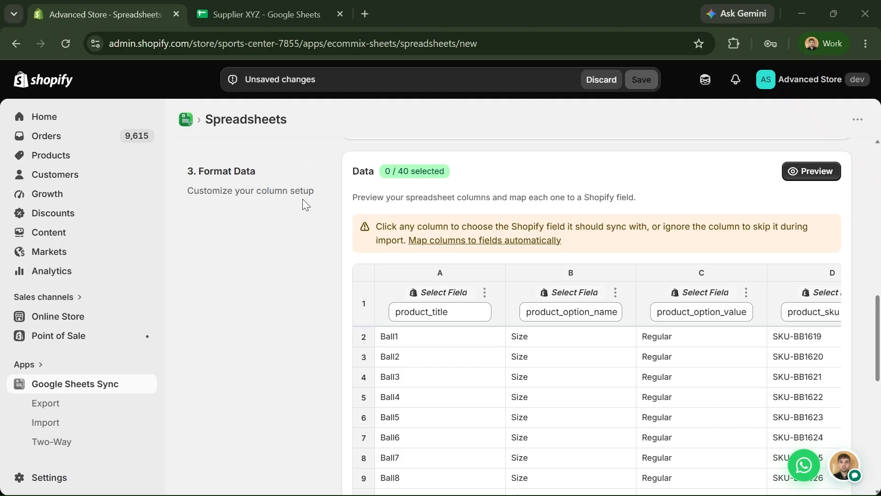
pyautogui.click(823, 175)
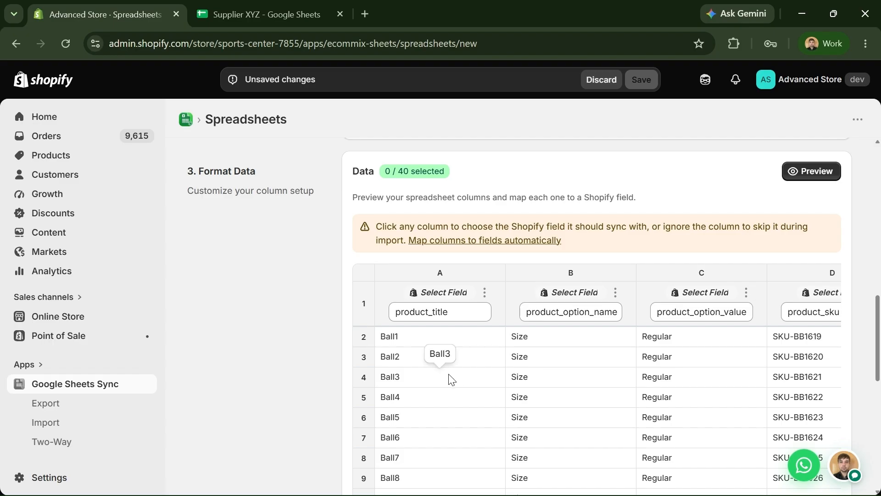
pyautogui.scroll(-3, 449, 385)
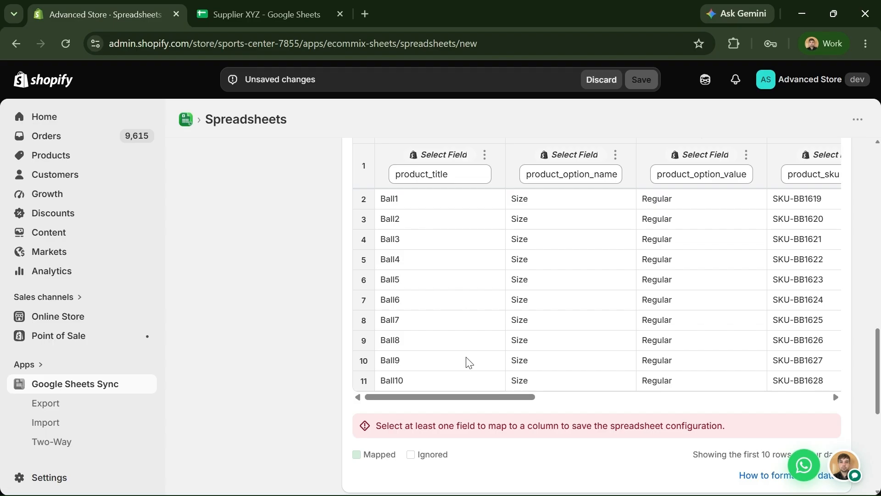
pyautogui.moveTo(435, 456)
pyautogui.moveTo(384, 459)
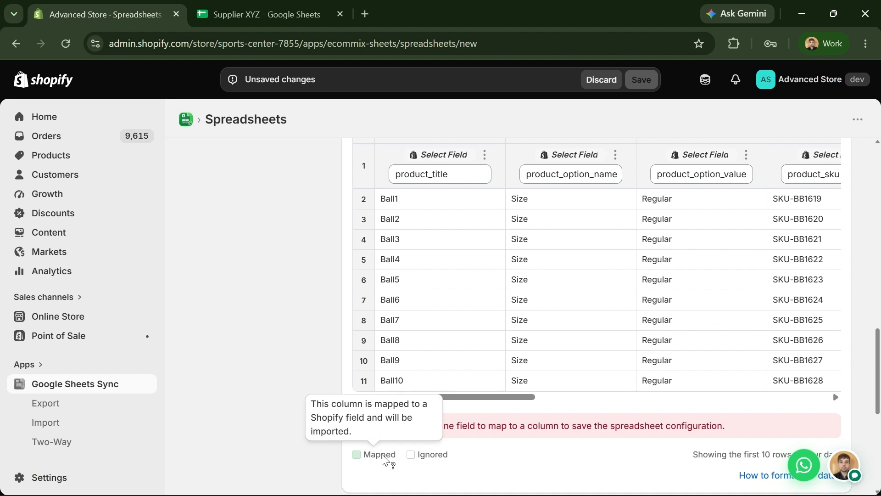
pyautogui.scroll(2, 345, 332)
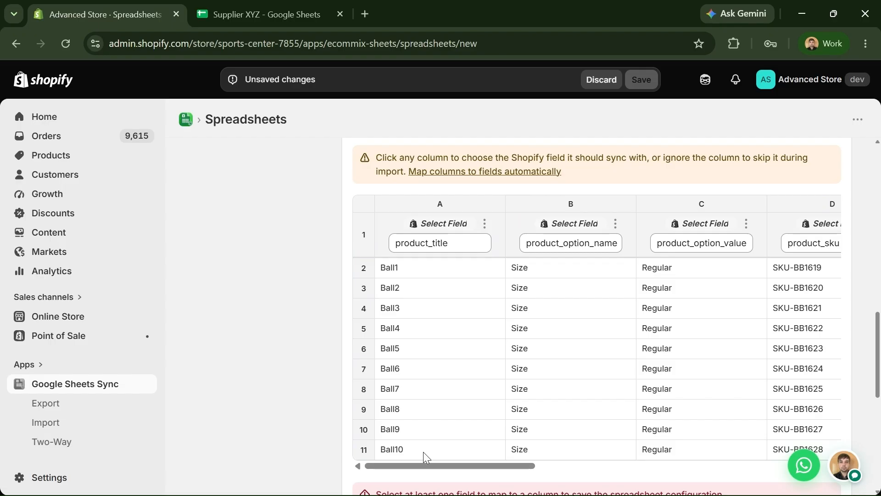
pyautogui.moveTo(421, 465); pyautogui.dragTo(409, 450)
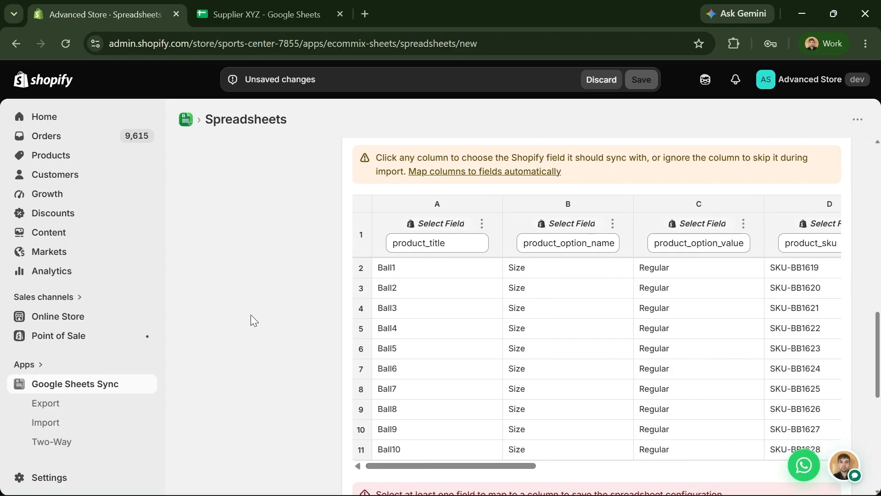
pyautogui.scroll(2, 251, 315)
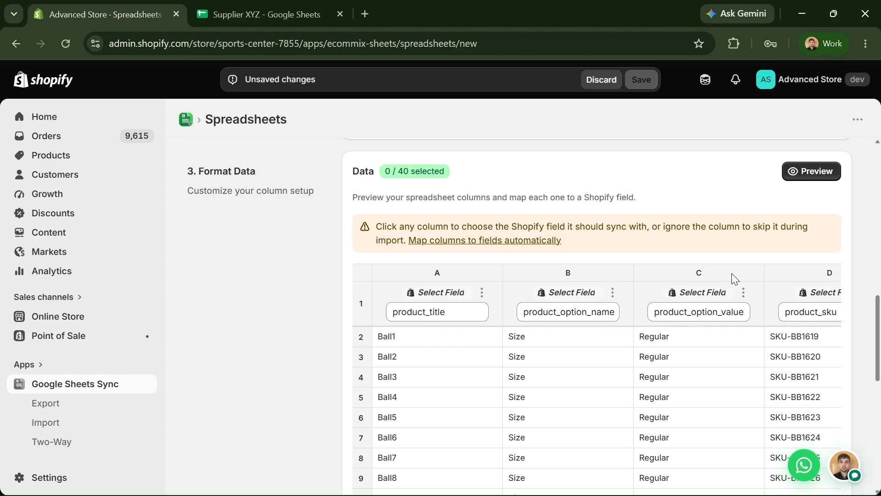
pyautogui.click(477, 240)
# - Open the field picker for column C, currently mapped to Option 2 Name
pyautogui.scroll(-2, 476, 244)
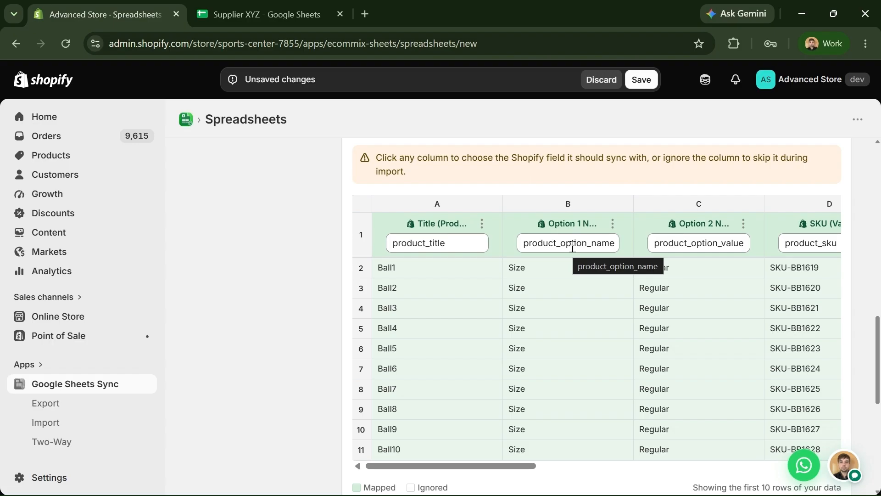
pyautogui.moveTo(491, 466); pyautogui.dragTo(527, 477)
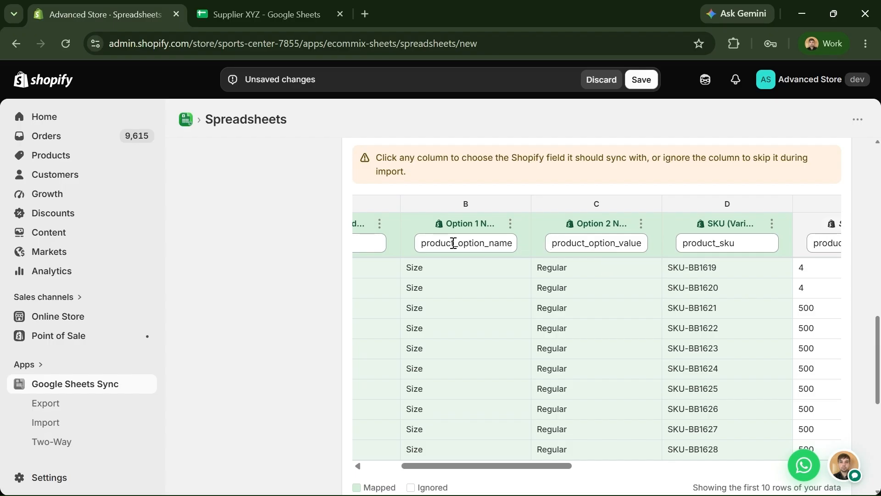
pyautogui.click(616, 228)
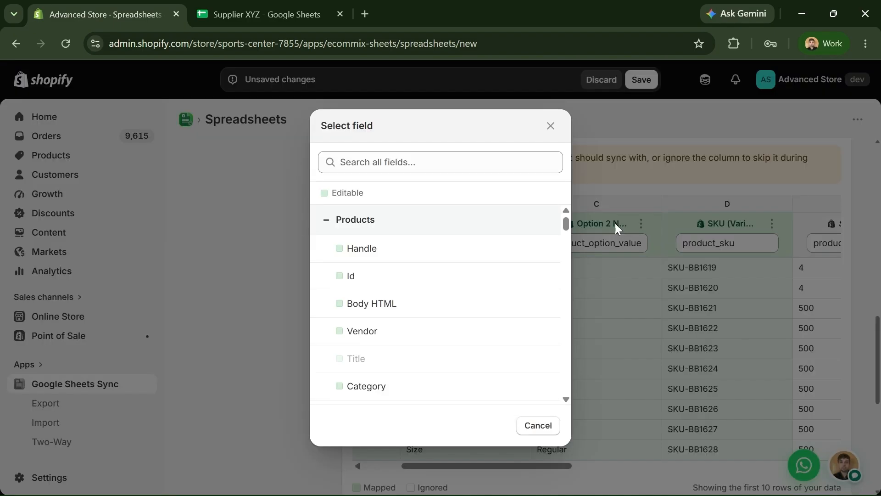
# - Map column C (product_option_value) to Variants Option 1 Value and scroll the table toward column E
pyautogui.scroll(-5, 481, 294)
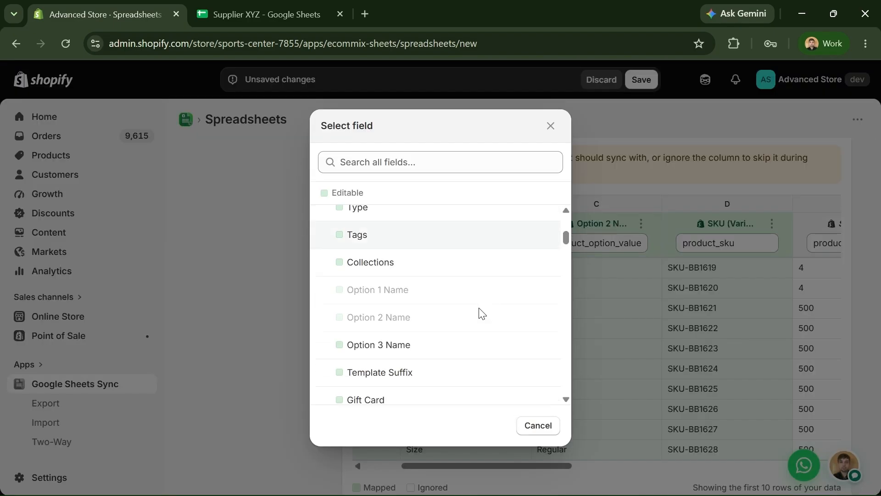
pyautogui.scroll(-5, 481, 313)
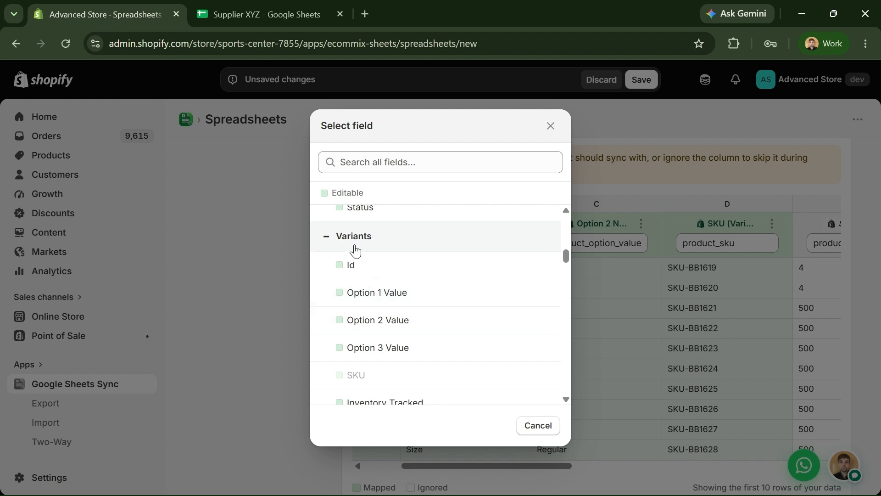
pyautogui.click(393, 300)
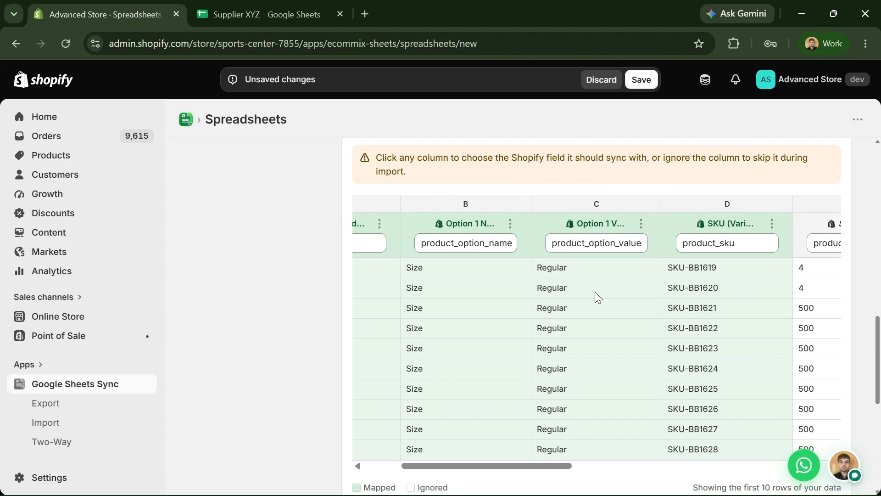
pyautogui.moveTo(521, 470); pyautogui.dragTo(600, 446)
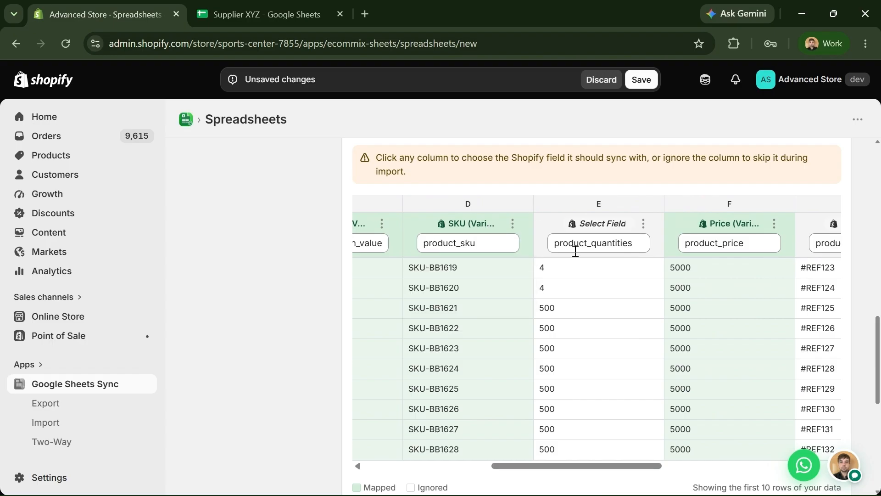
pyautogui.moveTo(612, 465); pyautogui.dragTo(647, 485)
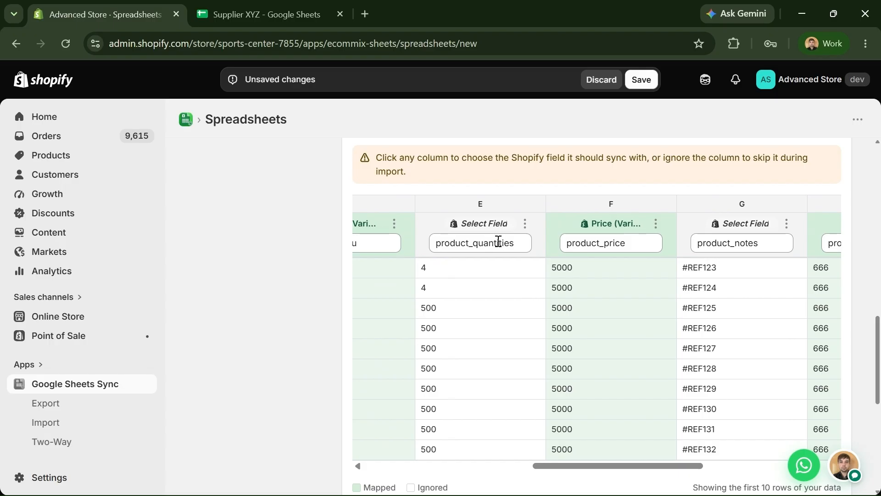
pyautogui.moveTo(499, 242); pyautogui.dragTo(469, 202)
pyautogui.click(472, 191)
# - Map column E (product_quantities) to Inventory Available under Inventory - Location 2
pyautogui.click(490, 228)
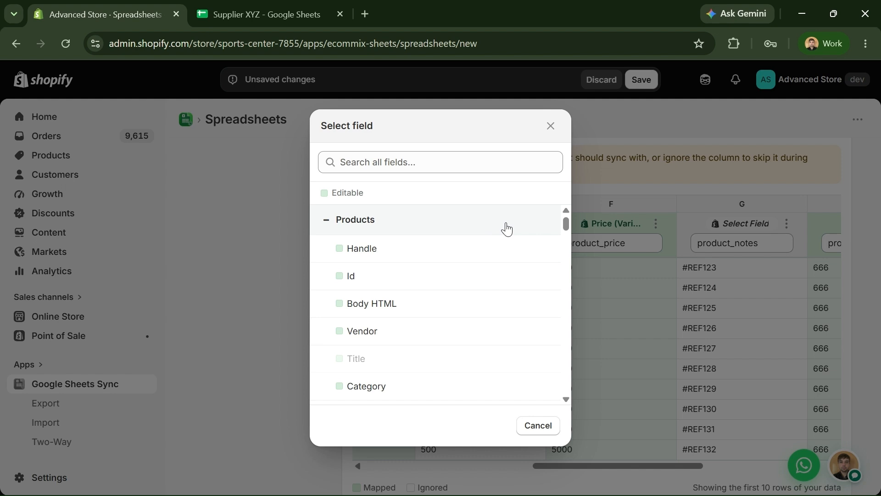
pyautogui.click(502, 227)
pyautogui.click(433, 284)
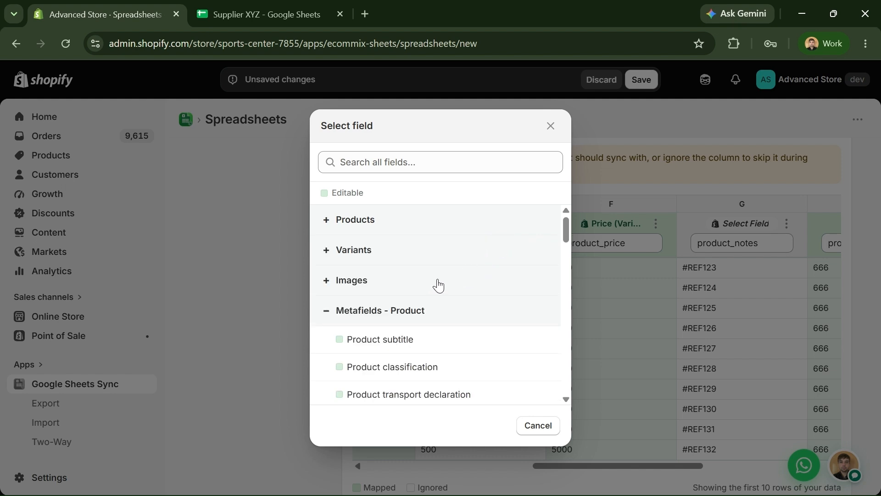
pyautogui.click(432, 312)
pyautogui.scroll(-1, 423, 305)
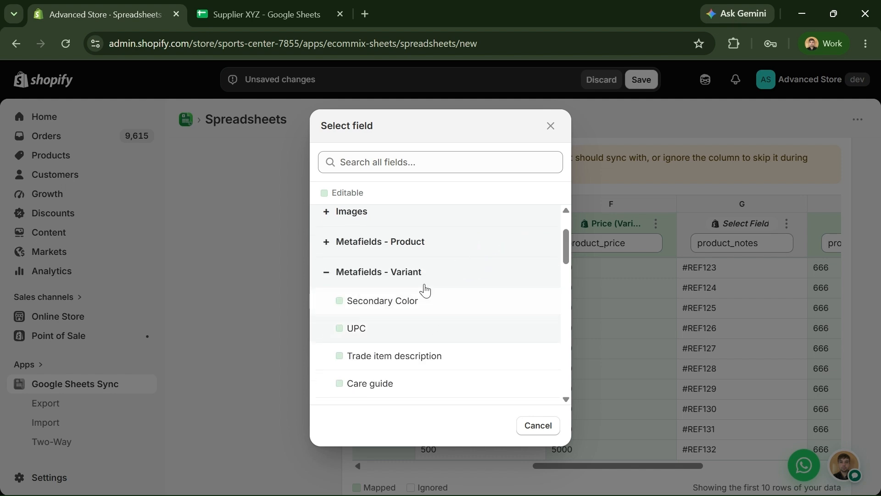
pyautogui.click(423, 275)
pyautogui.scroll(-1, 416, 310)
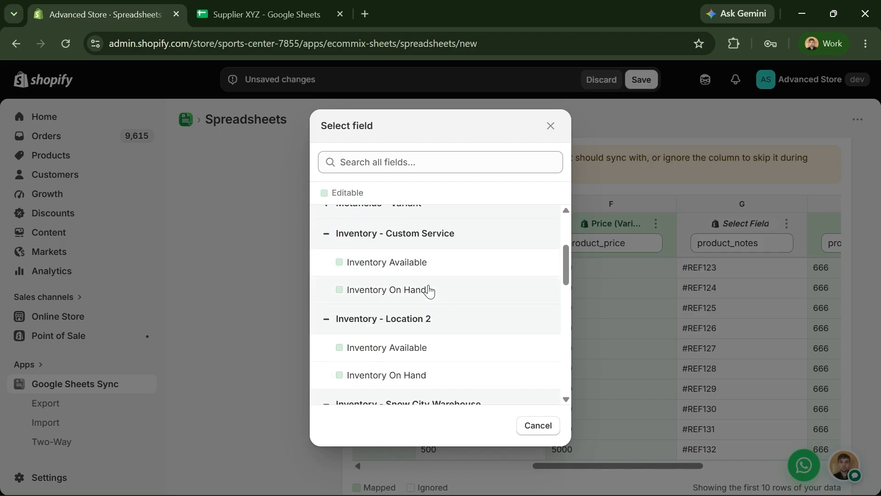
pyautogui.scroll(-1, 433, 321)
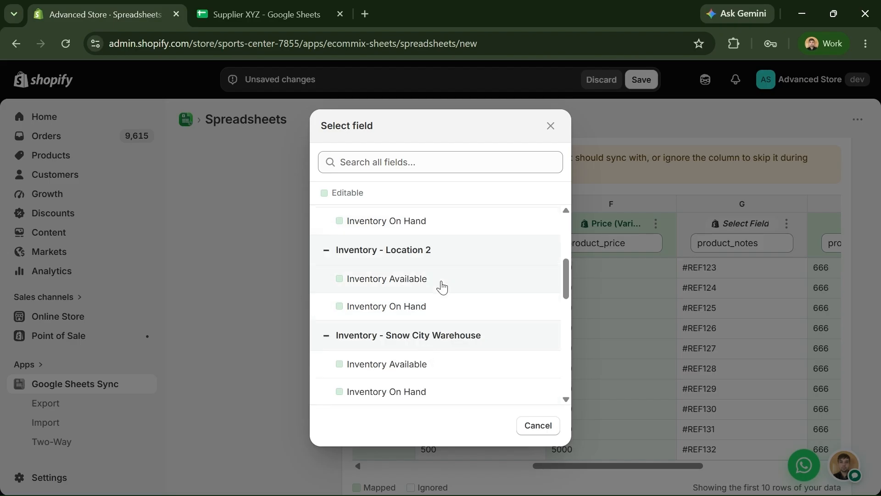
pyautogui.scroll(1, 440, 287)
pyautogui.click(407, 348)
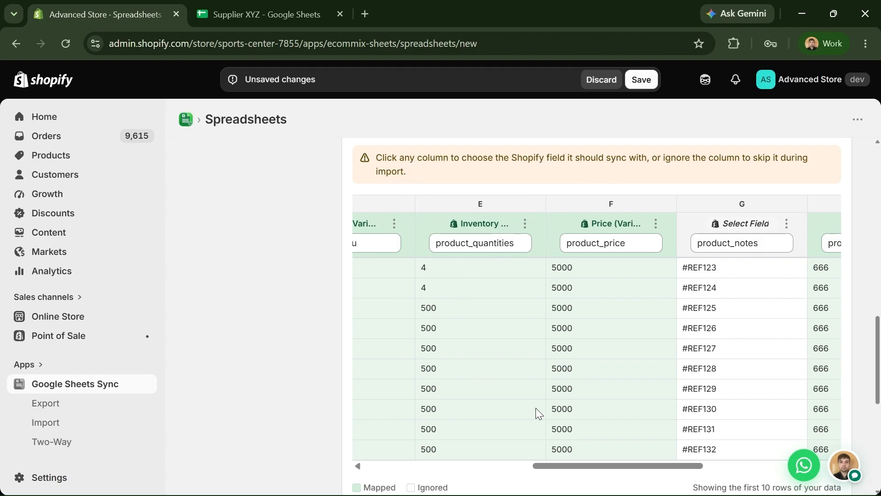
# - Scroll through the column G–J mappings, then down to the Refresh Schedule section
pyautogui.moveTo(566, 466); pyautogui.dragTo(670, 474)
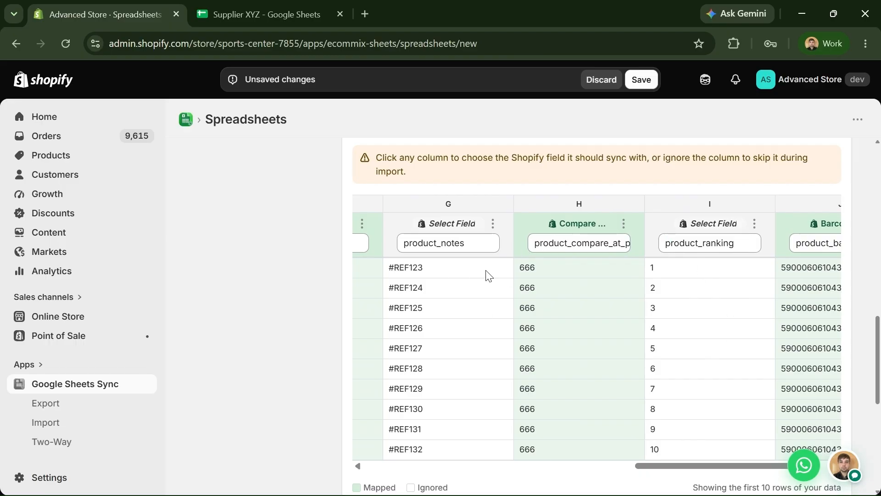
pyautogui.hscroll(2, 652, 287)
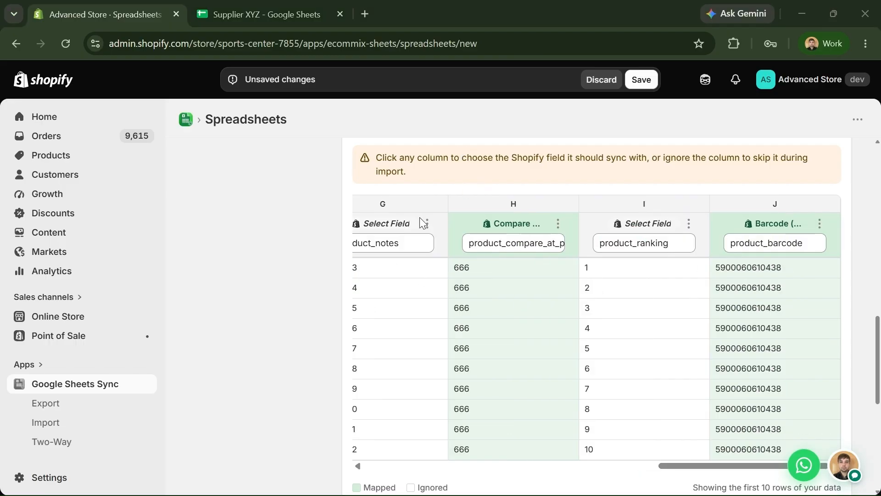
pyautogui.scroll(-2, 321, 345)
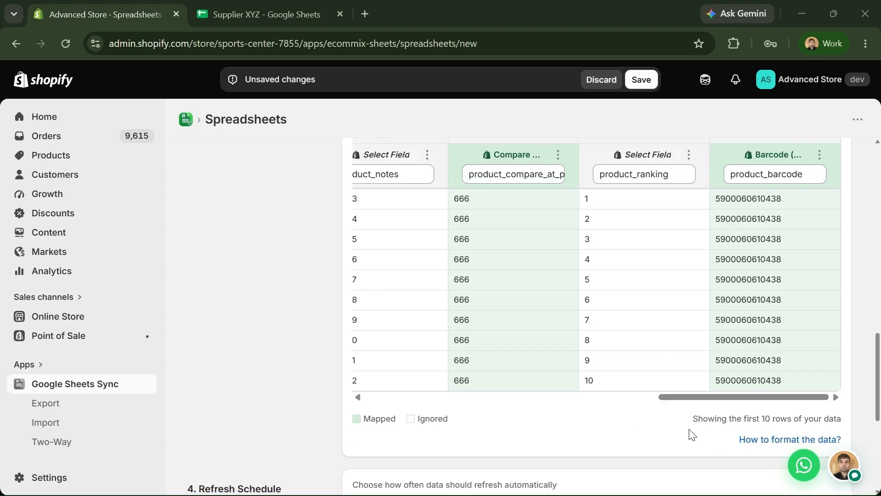
pyautogui.hscroll(-5, 728, 403)
pyautogui.scroll(-3, 565, 419)
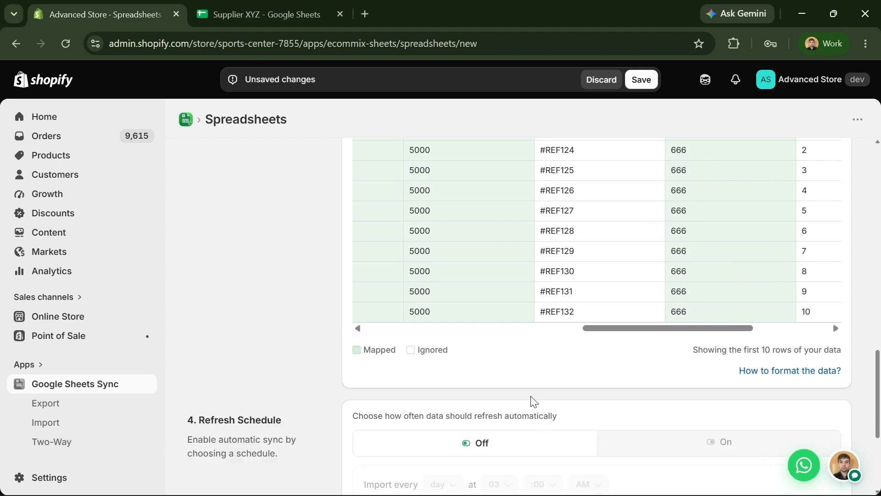
pyautogui.scroll(2, 318, 317)
pyautogui.scroll(-5, 318, 317)
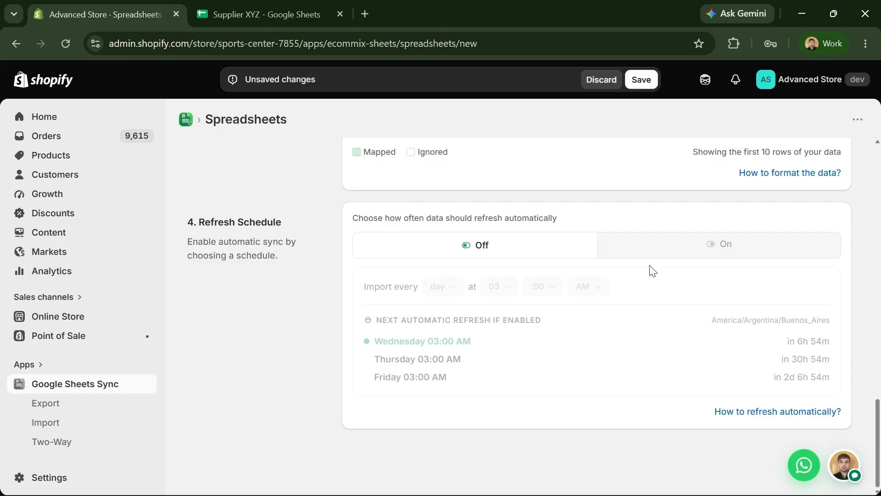
# - Turn on automatic refresh with a daily 03:00 AM frequency and save the sync settings
pyautogui.click(683, 246)
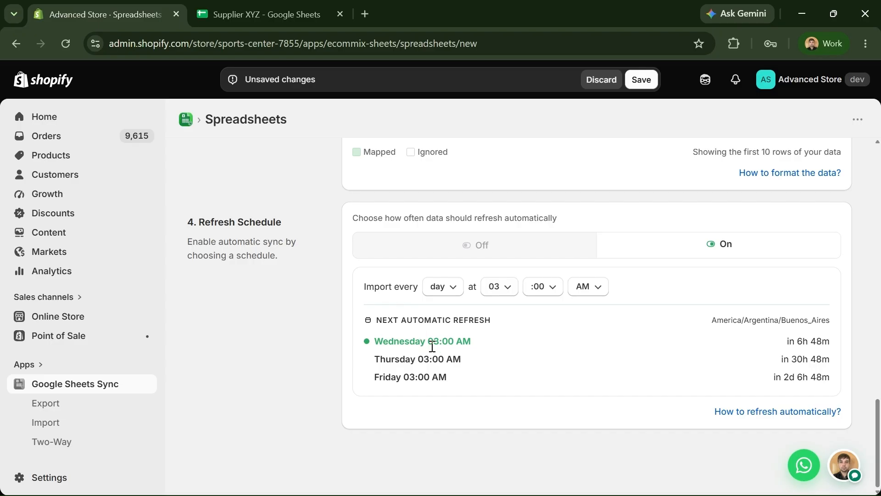
pyautogui.moveTo(432, 347); pyautogui.dragTo(466, 346)
pyautogui.click(474, 351)
pyautogui.click(453, 289)
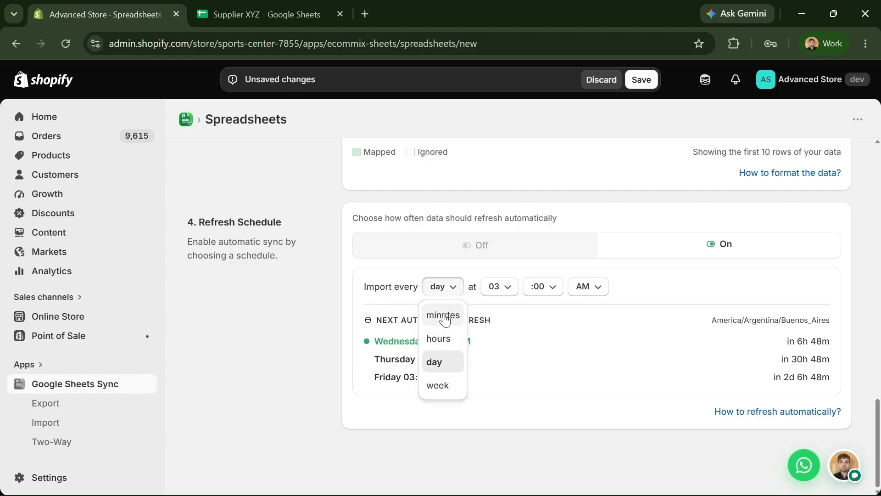
pyautogui.click(328, 369)
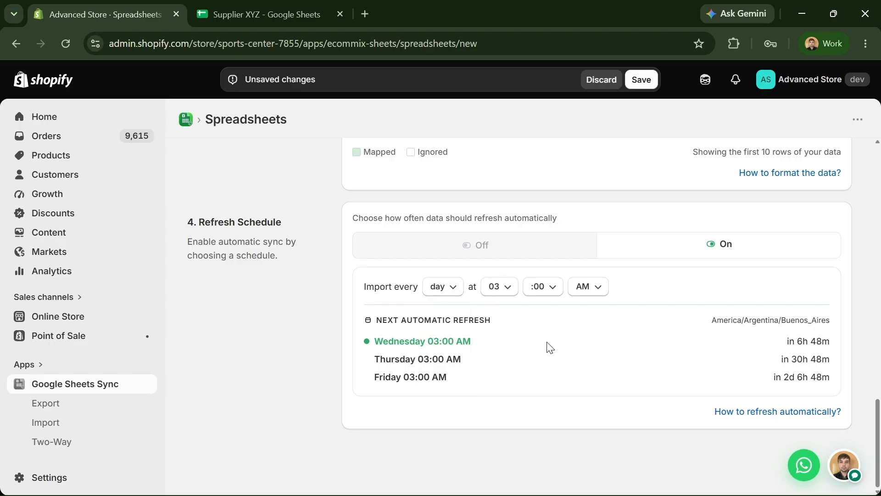
pyautogui.click(643, 87)
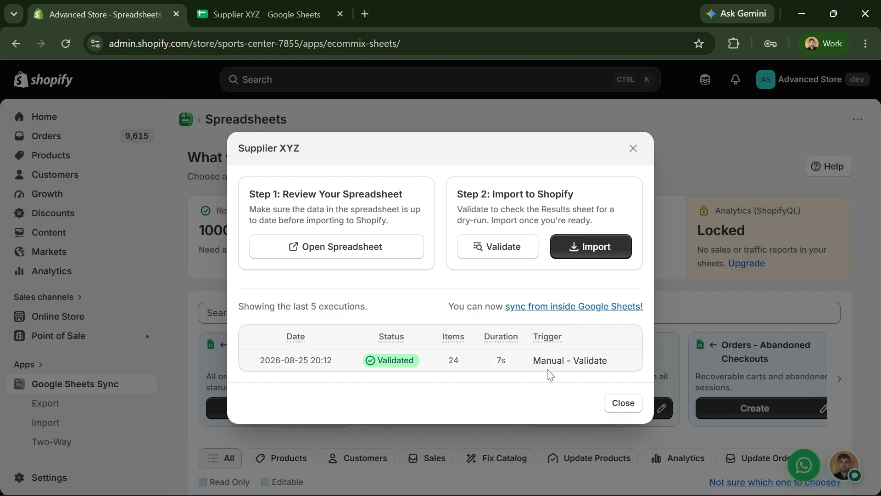
# - Check the STATUS values in column K for rows 2–4 of the Supplier XYZ sheet, then return to Shopify
pyautogui.click(269, 16)
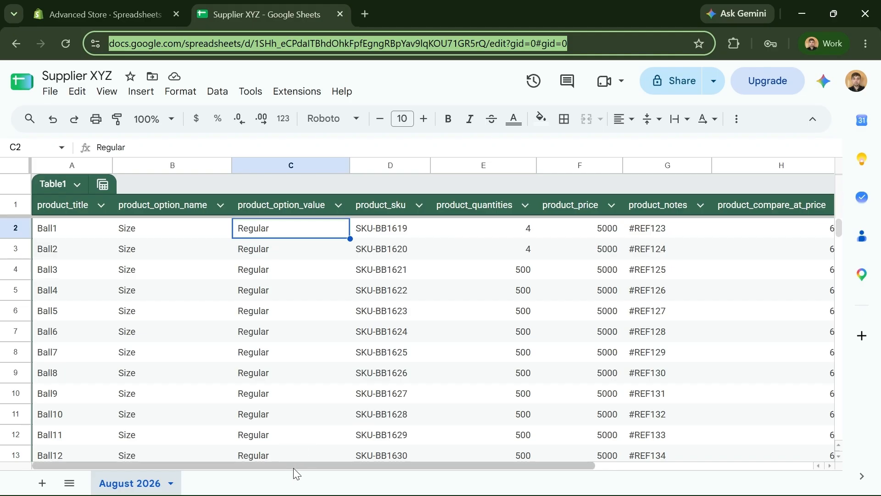
pyautogui.moveTo(297, 467); pyautogui.dragTo(547, 471)
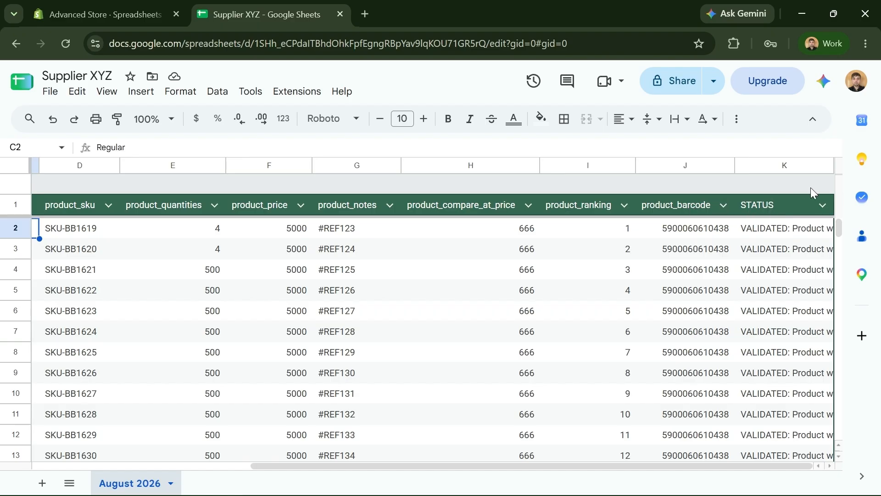
pyautogui.click(787, 235)
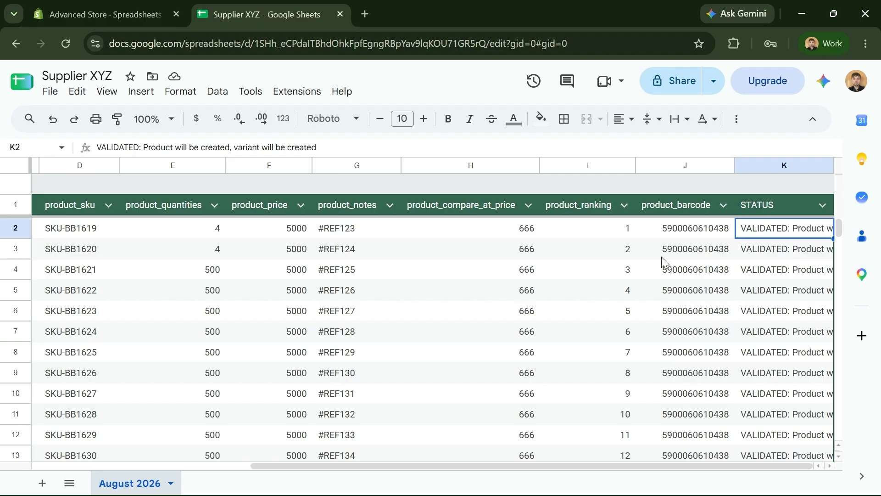
pyautogui.click(760, 251)
pyautogui.click(755, 264)
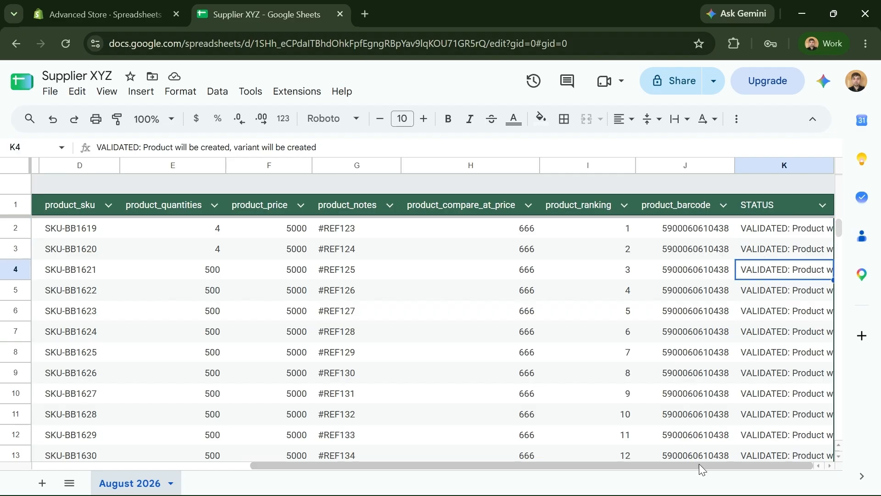
pyautogui.moveTo(699, 465); pyautogui.dragTo(452, 493)
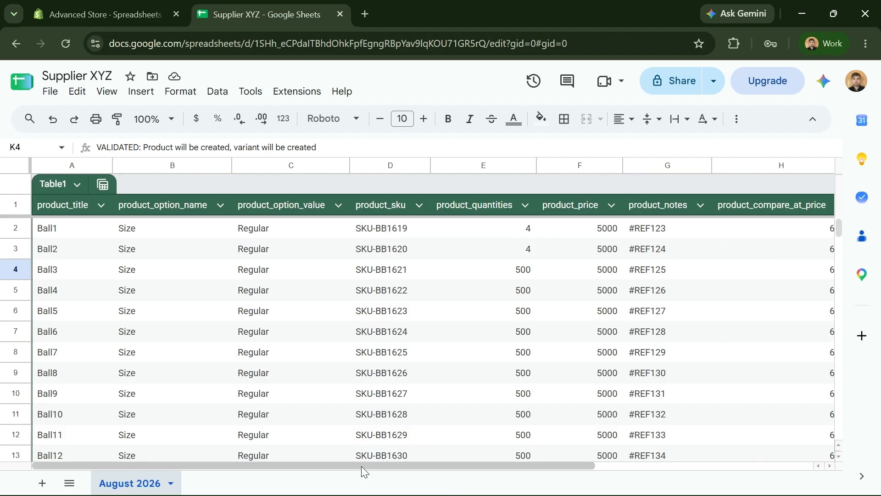
pyautogui.moveTo(362, 466); pyautogui.dragTo(665, 441)
pyautogui.scroll(-5, 702, 413)
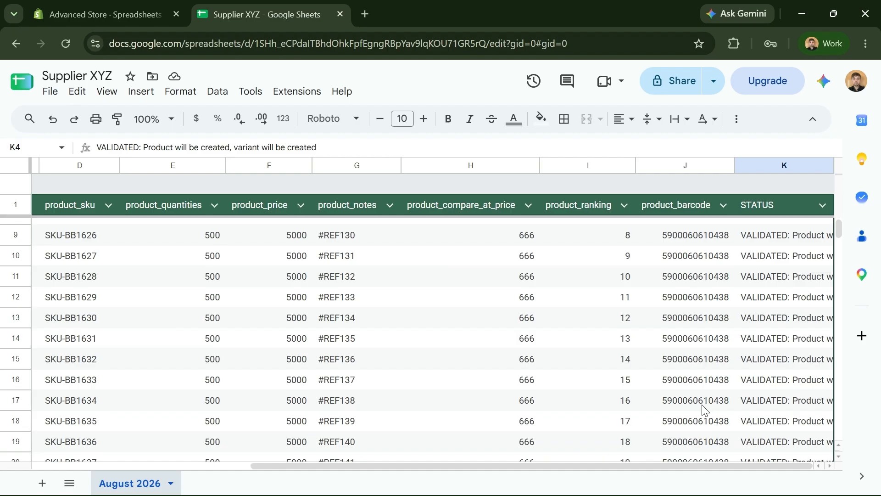
pyautogui.scroll(2, 648, 453)
pyautogui.scroll(3, 639, 451)
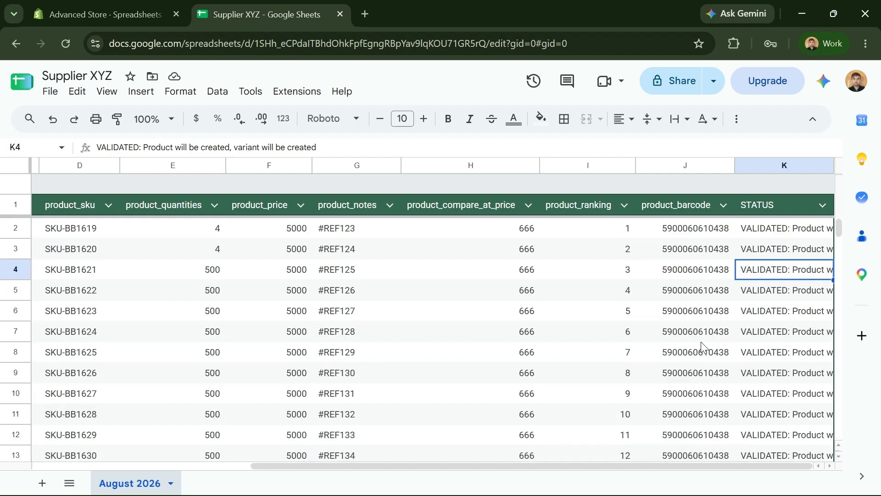
pyautogui.click(115, 14)
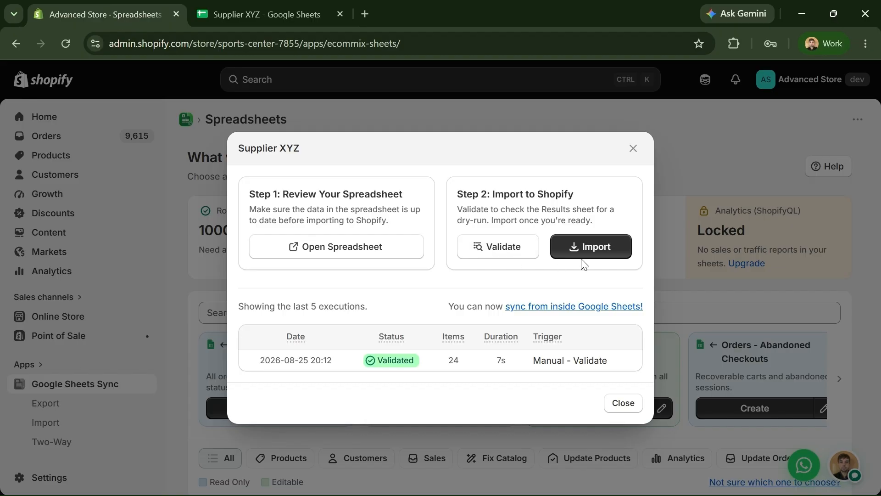
# - Launch the eCommix Shopify Sync add-on from the Supplier XYZ sheet's Extensions menu
pyautogui.click(260, 19)
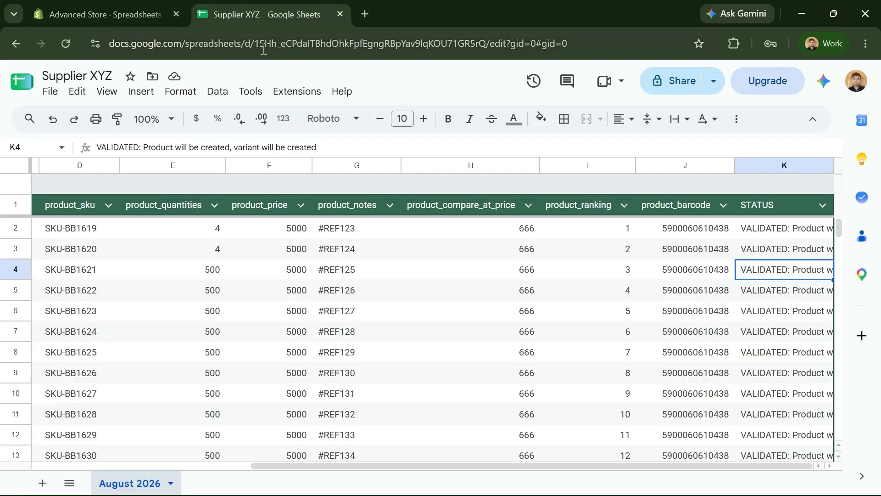
pyautogui.click(296, 91)
pyautogui.moveTo(368, 248)
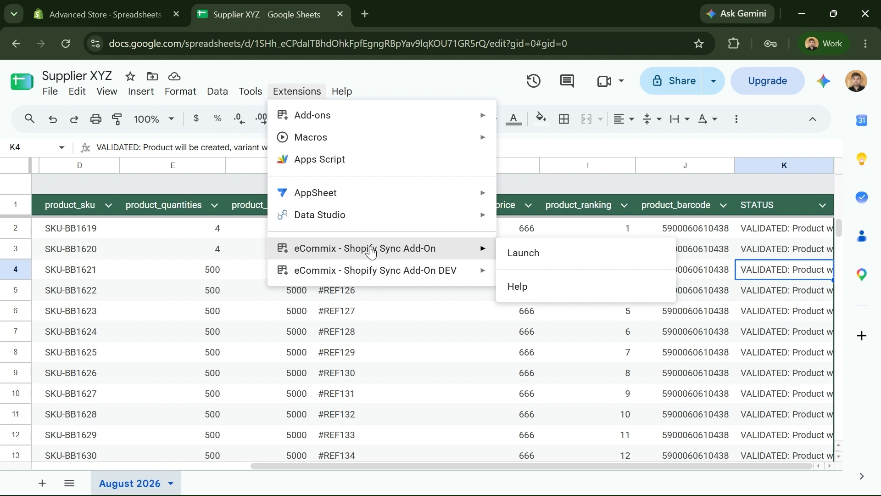
pyautogui.click(522, 253)
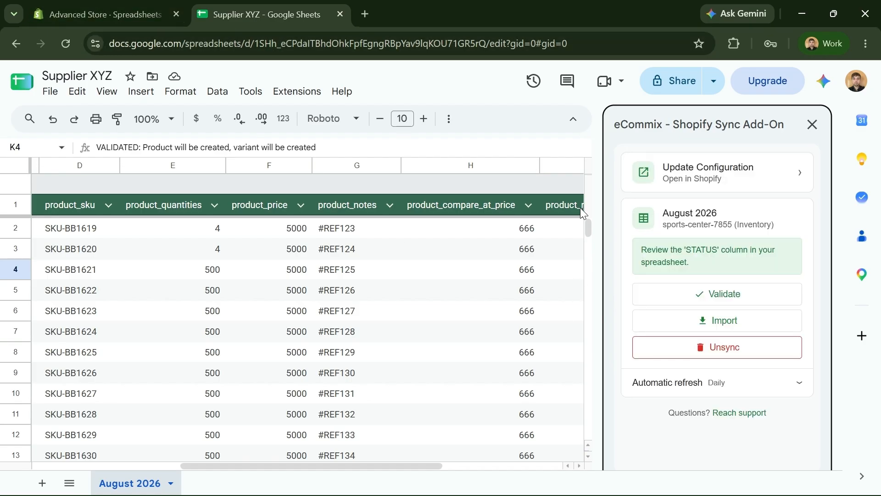
# - Start importing the Supplier XYZ rows and check the import progress in Shopify
pyautogui.click(668, 324)
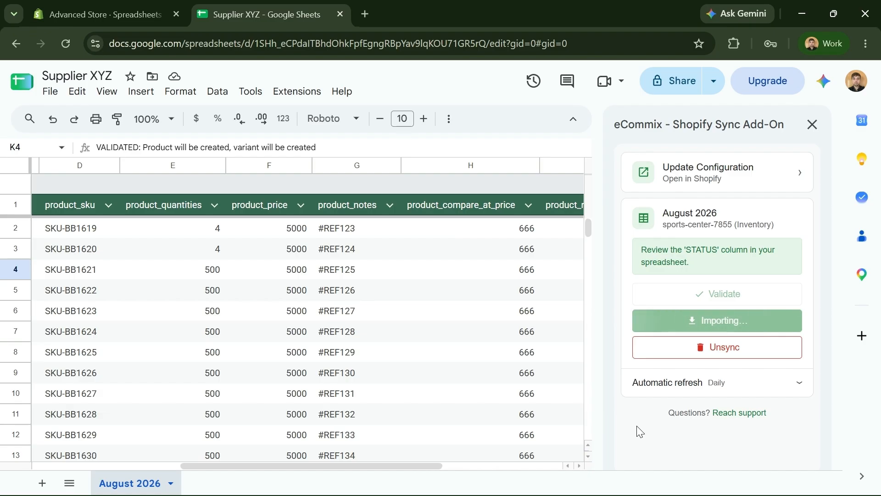
pyautogui.click(118, 14)
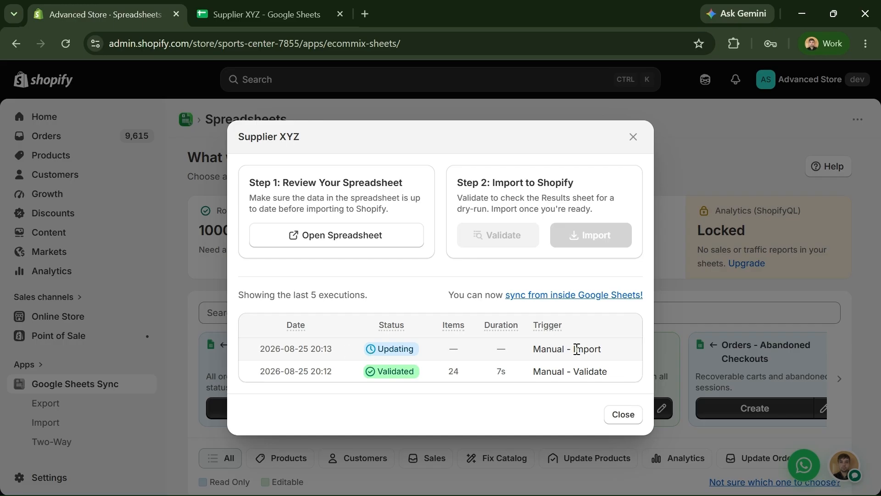
pyautogui.click(296, 8)
# - Check that STATUS cells from K2 down read PRODUCT/VARIANT CREATED, and confirm the finished 24-item import
pyautogui.moveTo(406, 466); pyautogui.dragTo(569, 464)
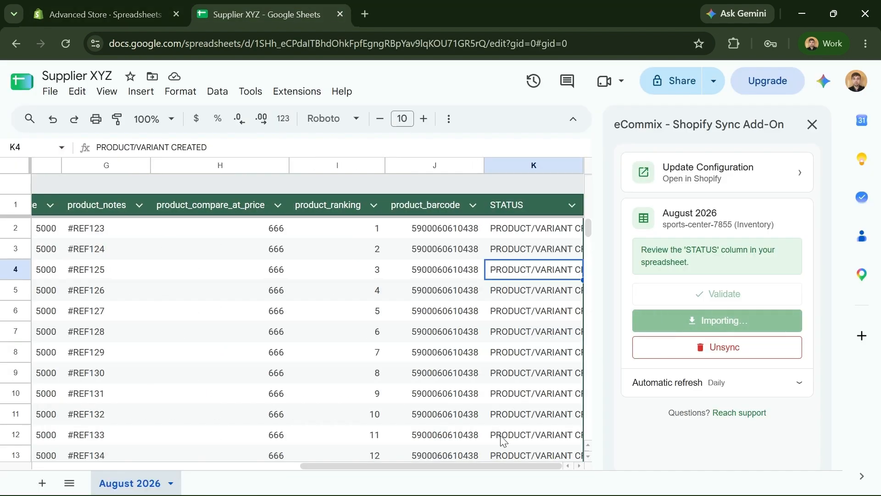
pyautogui.click(525, 234)
pyautogui.doubleClick(527, 235)
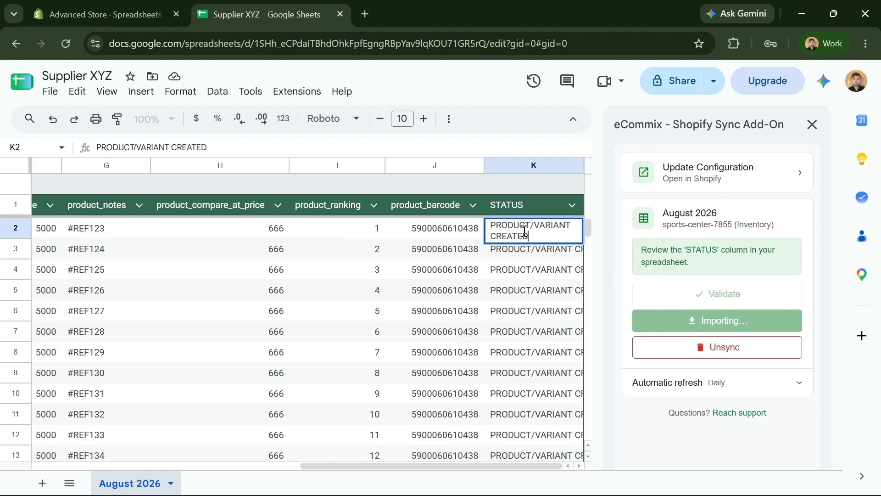
pyautogui.click(545, 260)
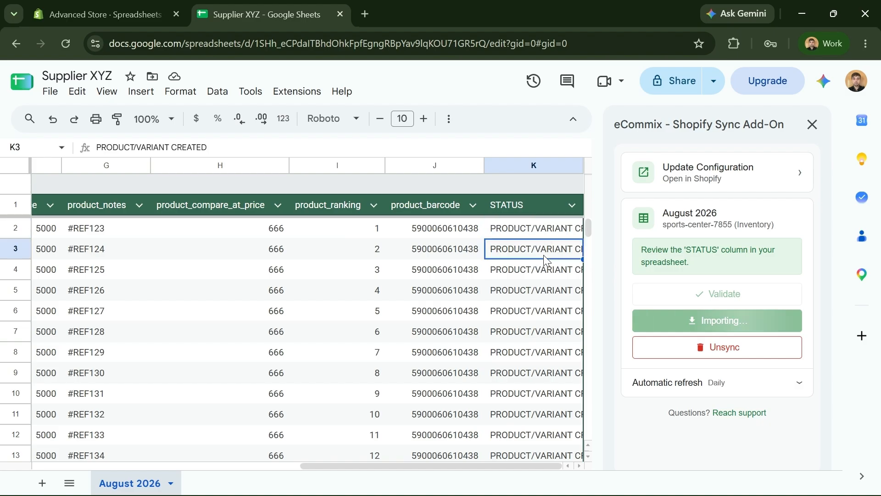
pyautogui.click(536, 291)
pyautogui.scroll(-5, 535, 320)
pyautogui.scroll(5, 521, 382)
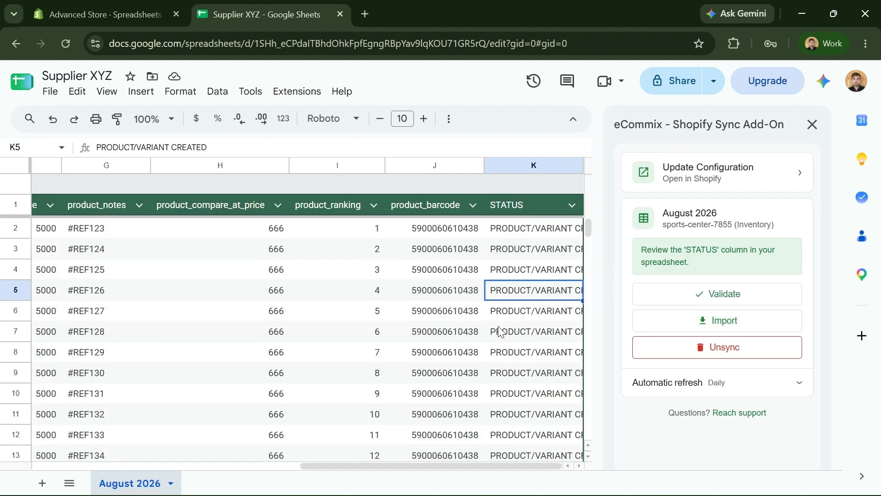
pyautogui.click(151, 8)
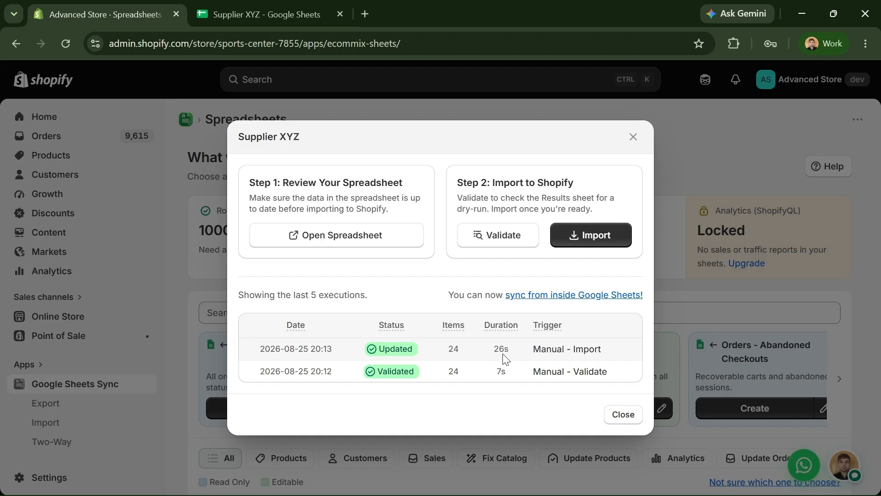
pyautogui.click(278, 19)
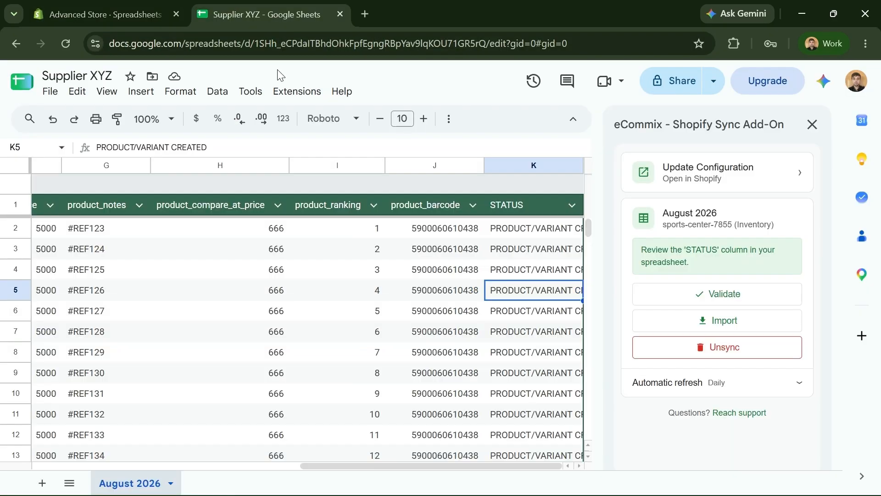
# - Insert a new column before column H with the header product_vendor
pyautogui.click(126, 18)
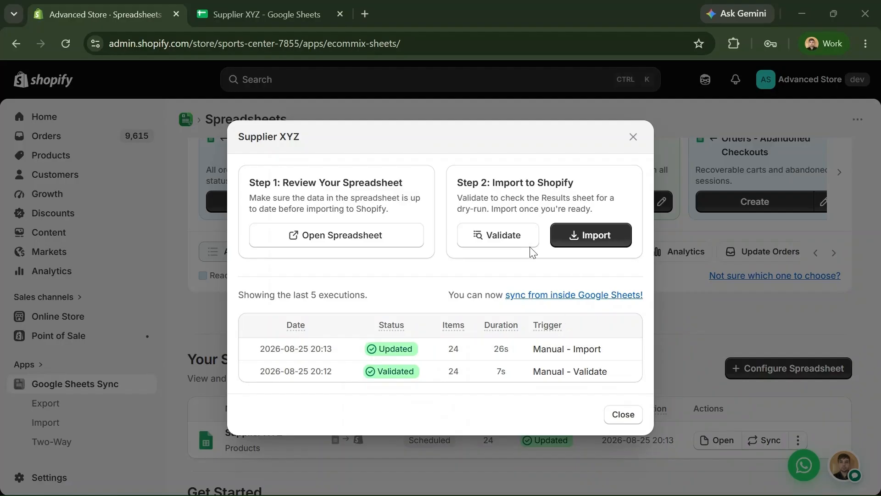
pyautogui.click(246, 11)
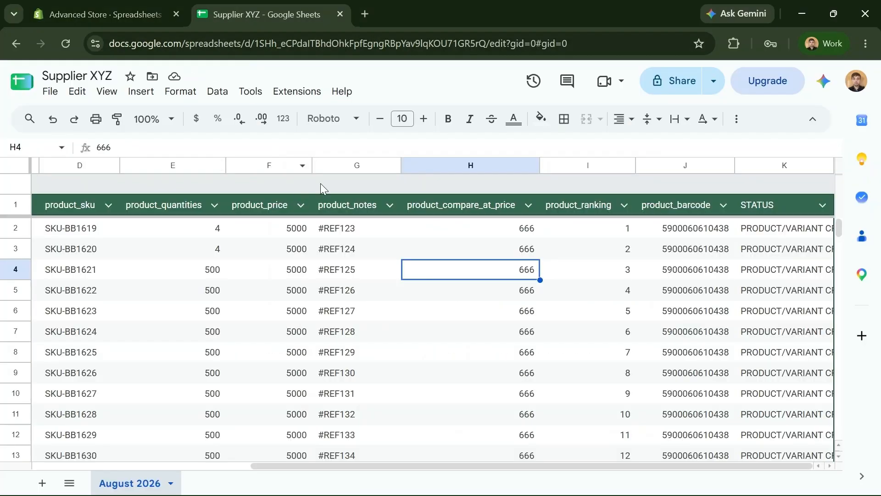
pyautogui.rightClick(421, 165)
pyautogui.click(453, 230)
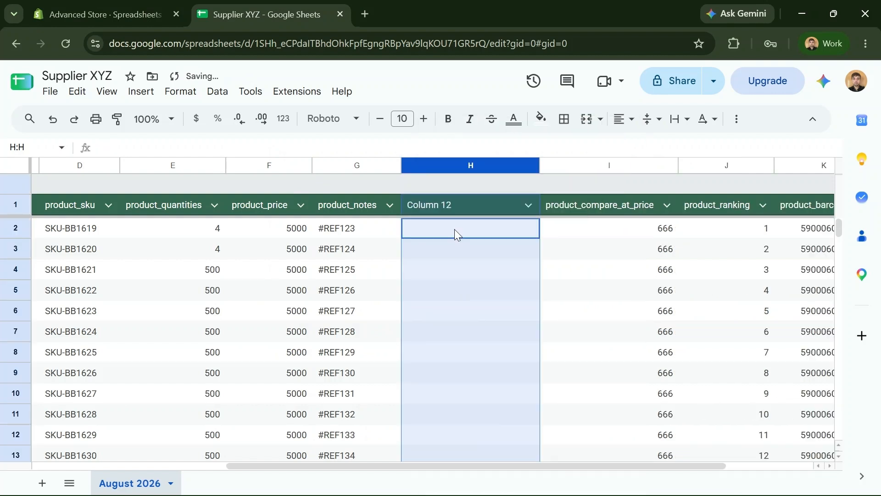
pyautogui.click(459, 209)
pyautogui.write('product_vendor')
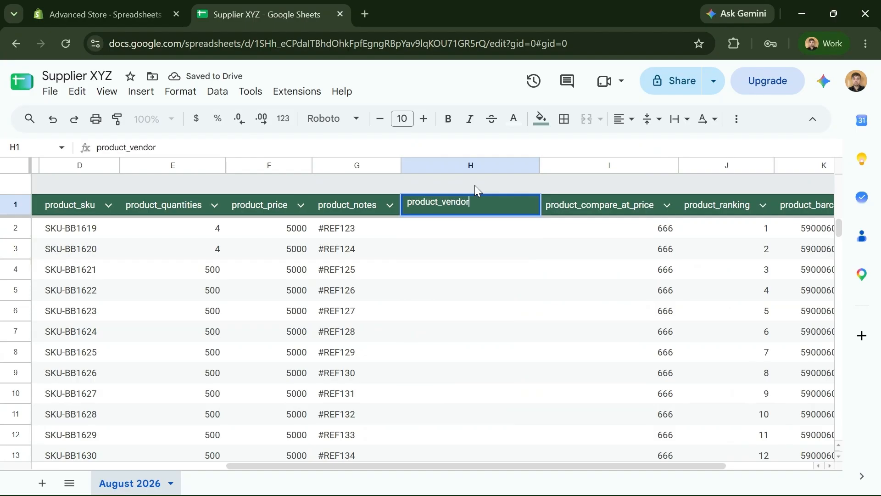
pyautogui.press('Tab')
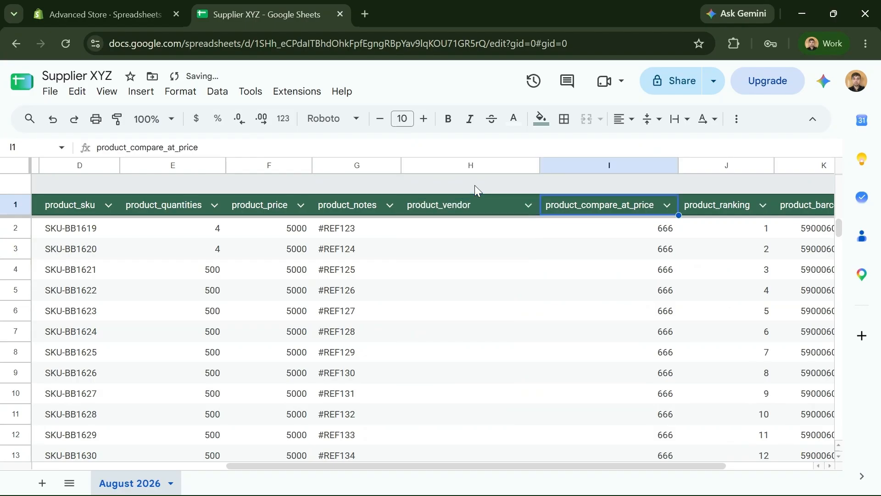
# - Enter Test as the vendor in cells H2 and H3
pyautogui.click(471, 228)
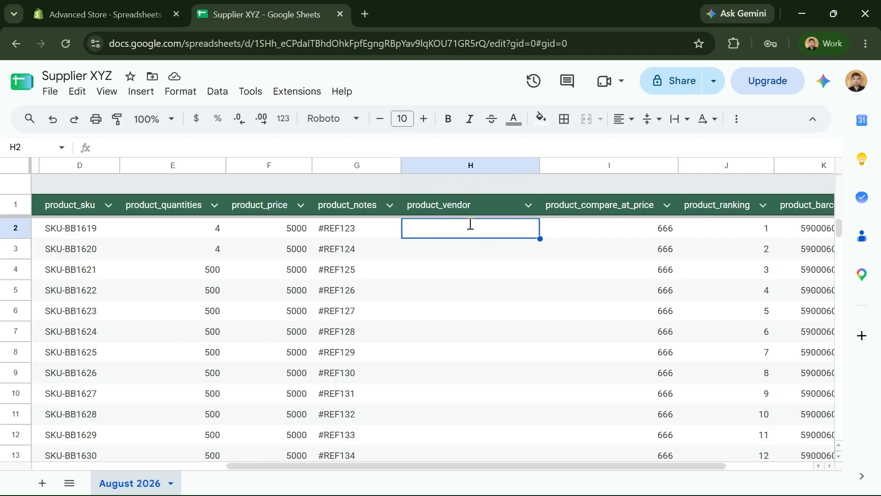
pyautogui.write('Test')
pyautogui.press('Return')
pyautogui.write('Test')
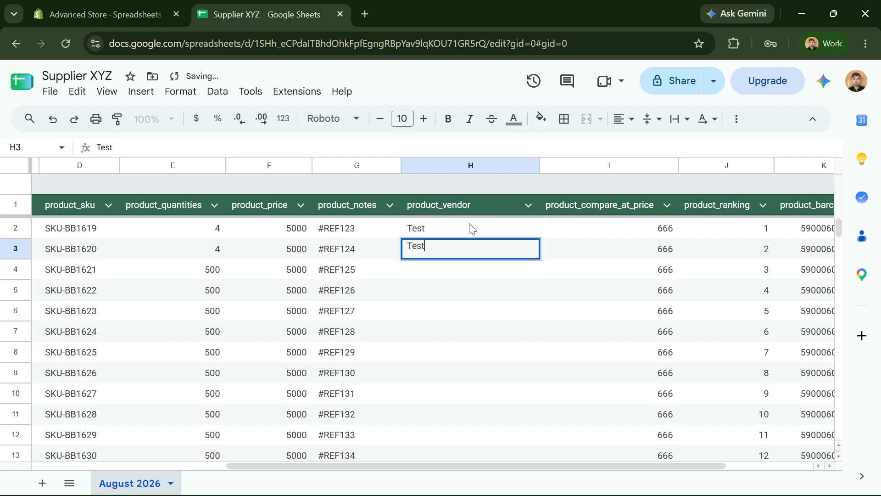
pyautogui.press('Return')
pyautogui.press('Return')
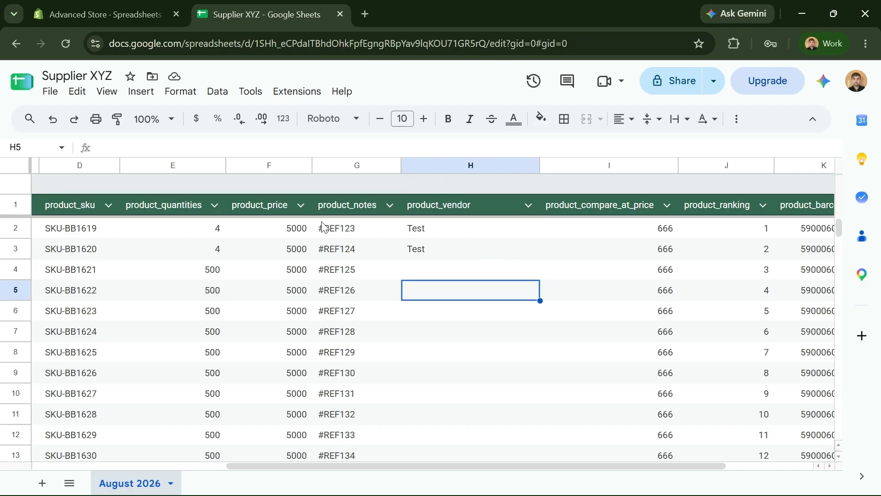
# - In Shopify, open the Supplier XYZ sync settings for editing
pyautogui.click(108, 15)
pyautogui.click(712, 338)
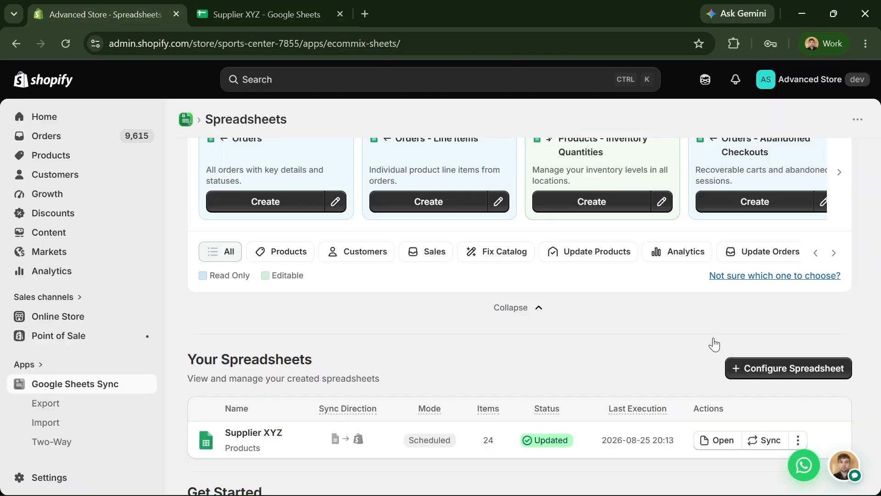
pyautogui.scroll(-3, 714, 345)
pyautogui.click(798, 304)
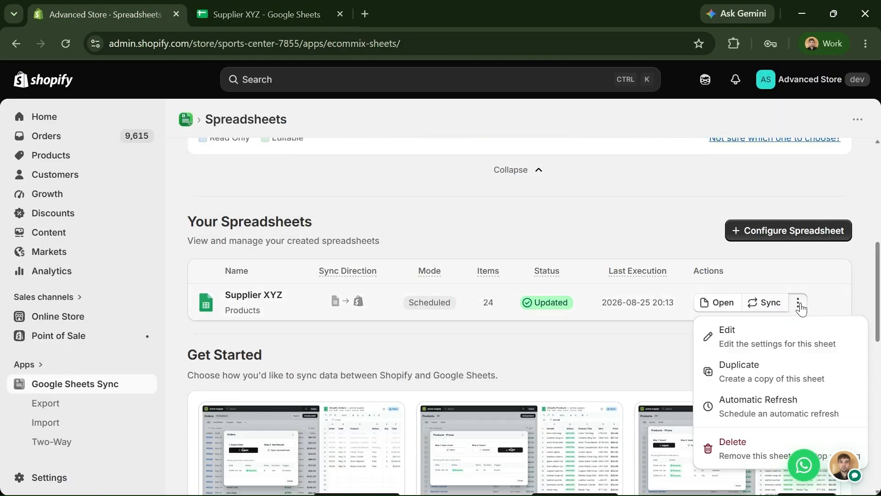
pyautogui.click(787, 332)
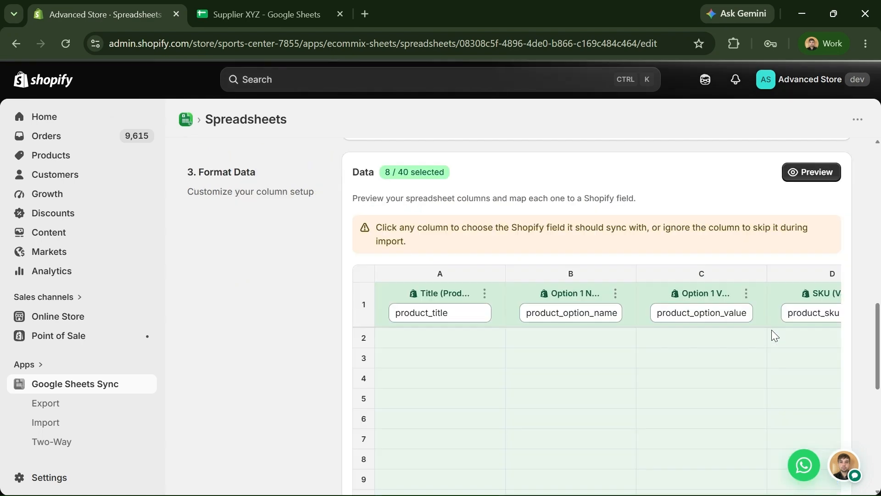
# - Map column H (product_vendor) to the Vendor field and save the configuration
pyautogui.scroll(-2, 543, 246)
pyautogui.moveTo(498, 398); pyautogui.dragTo(705, 372)
pyautogui.scroll(1, 643, 312)
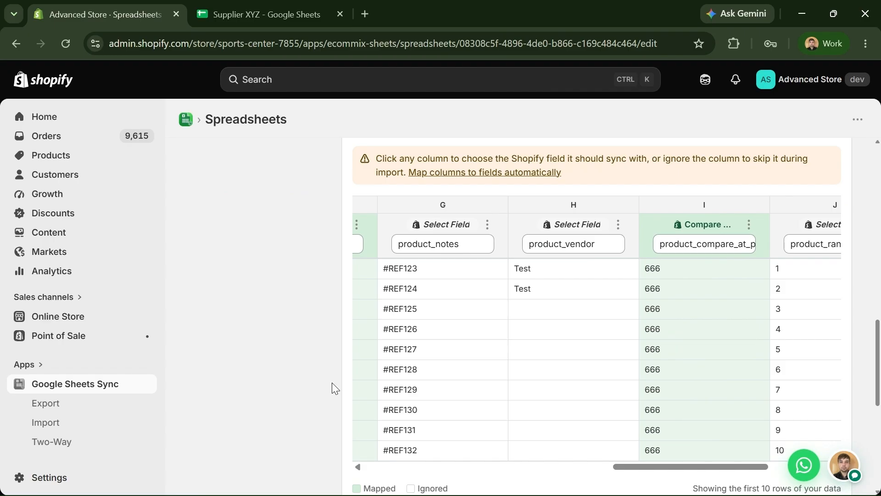
pyautogui.click(580, 228)
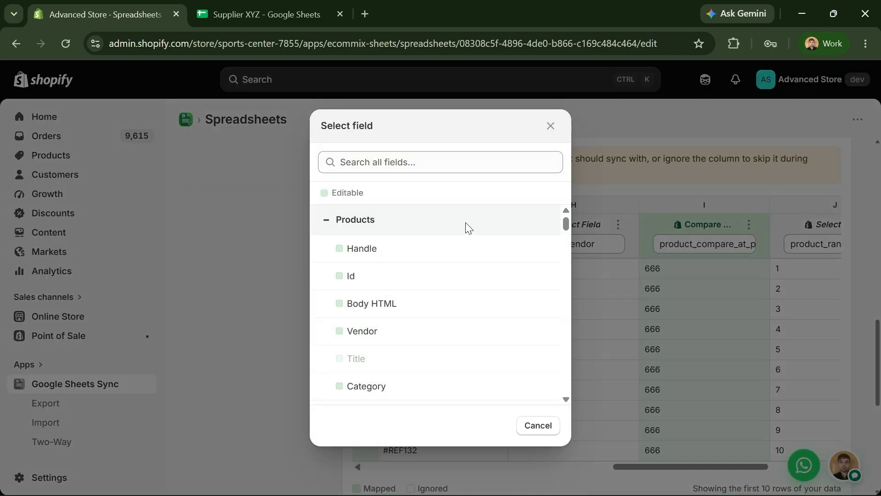
pyautogui.click(462, 159)
pyautogui.write('ve')
pyautogui.click(425, 247)
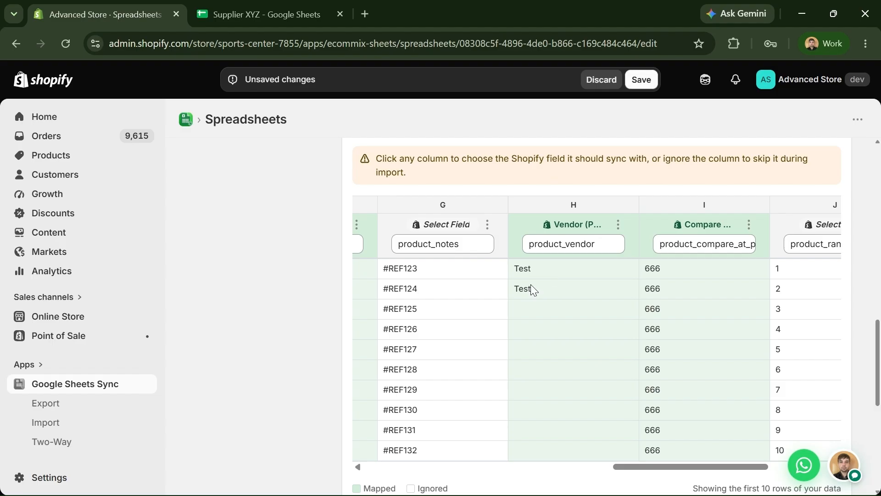
pyautogui.click(643, 80)
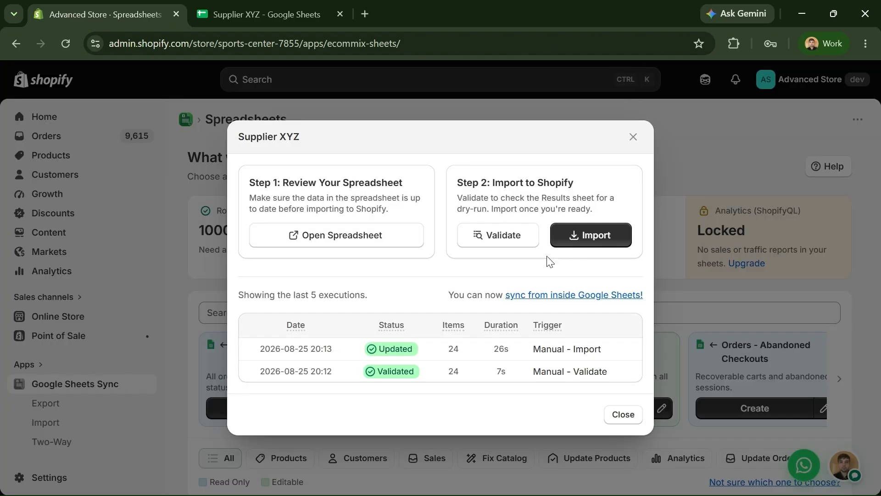
# - Validate the sheet with the new mapping and read the validation messages in L2 and L5
pyautogui.click(516, 243)
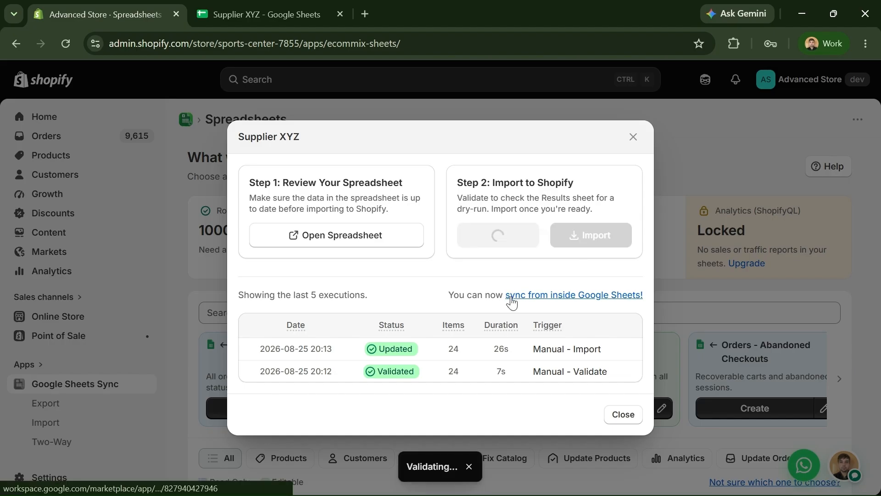
pyautogui.click(253, 21)
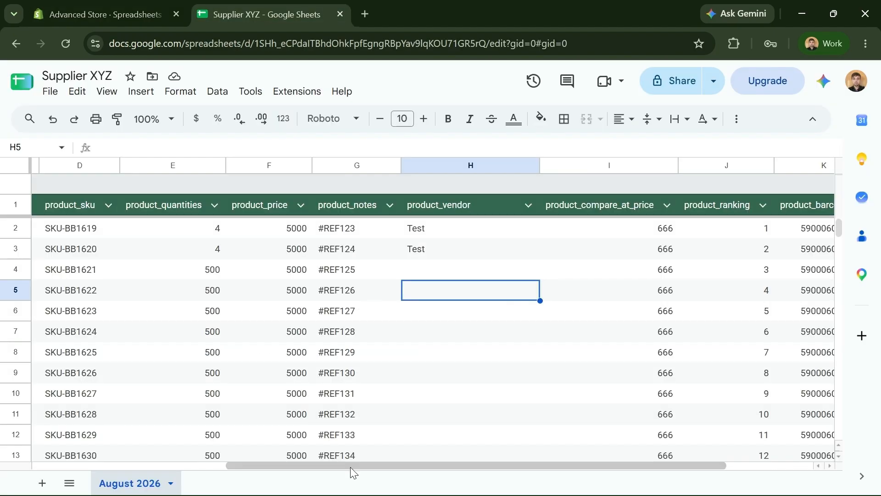
pyautogui.moveTo(351, 467); pyautogui.dragTo(488, 464)
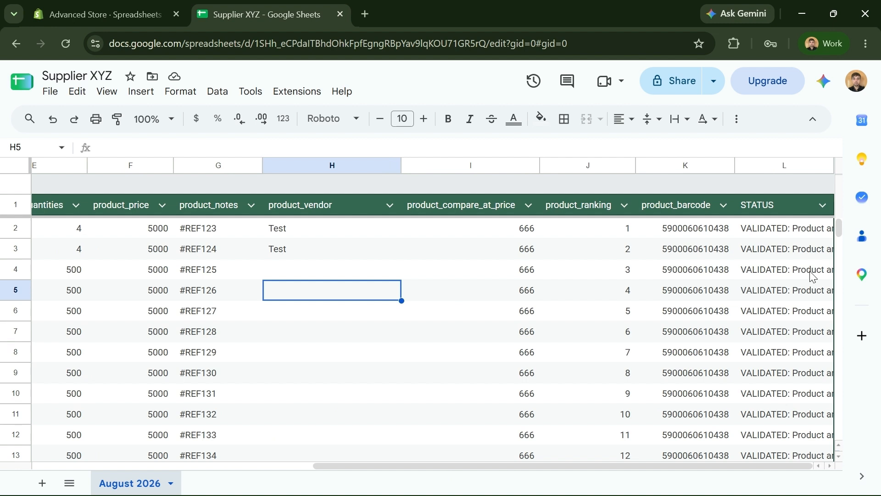
pyautogui.click(791, 232)
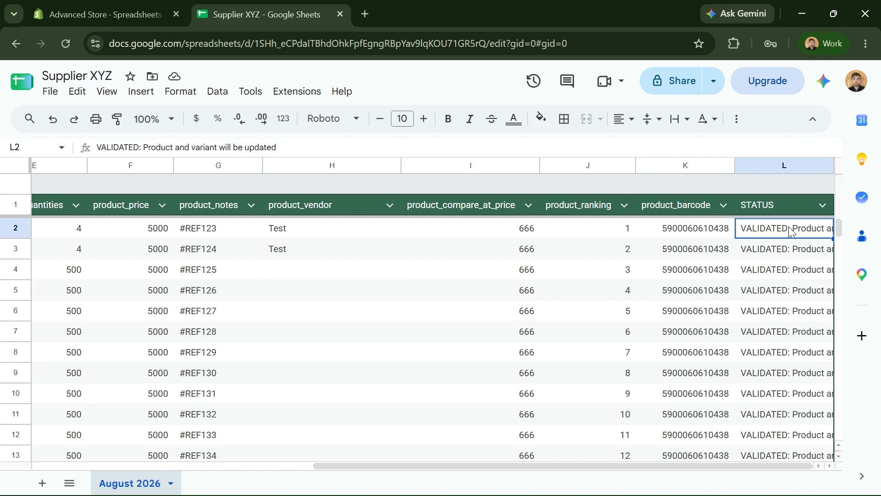
pyautogui.doubleClick(791, 231)
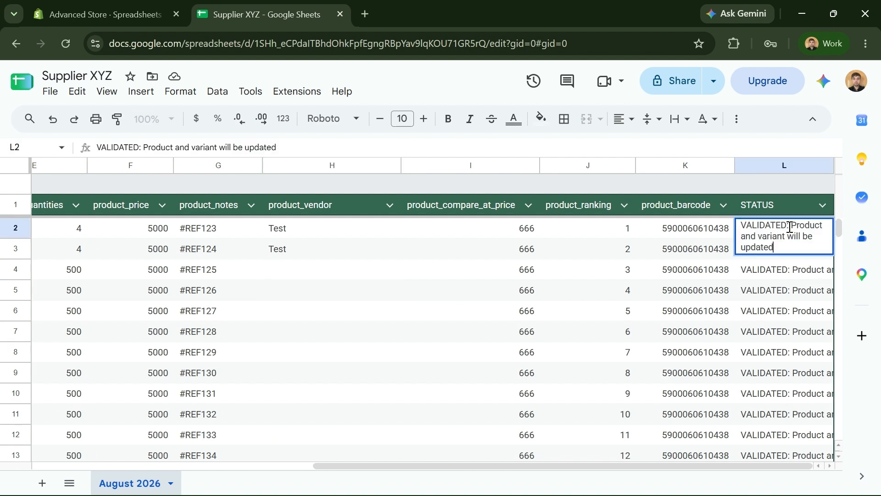
pyautogui.doubleClick(776, 300)
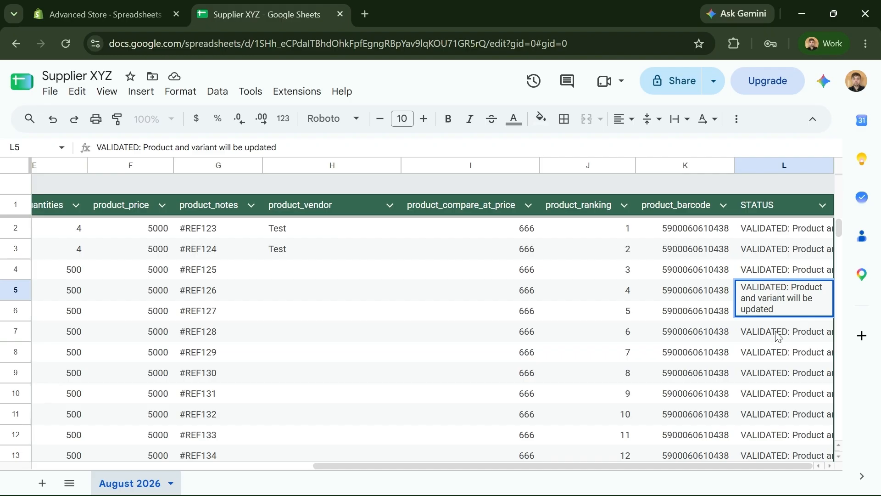
pyautogui.click(784, 354)
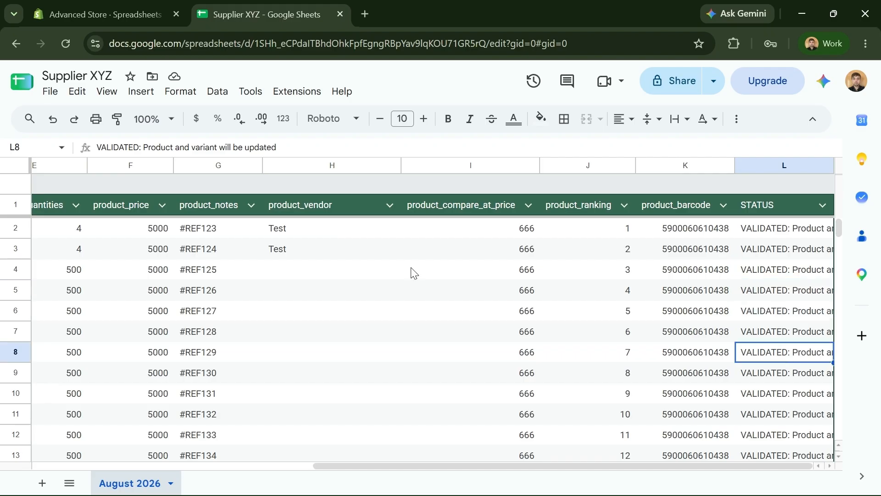
# - Review the Test vendor values in H2–H3, then start the Supplier XYZ import
pyautogui.moveTo(16, 247); pyautogui.dragTo(16, 228)
pyautogui.click(321, 245)
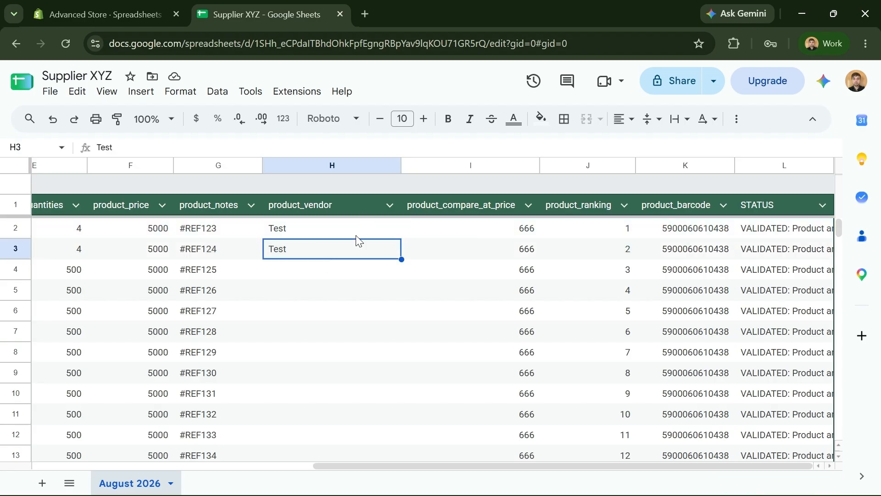
pyautogui.moveTo(361, 275); pyautogui.dragTo(381, 294)
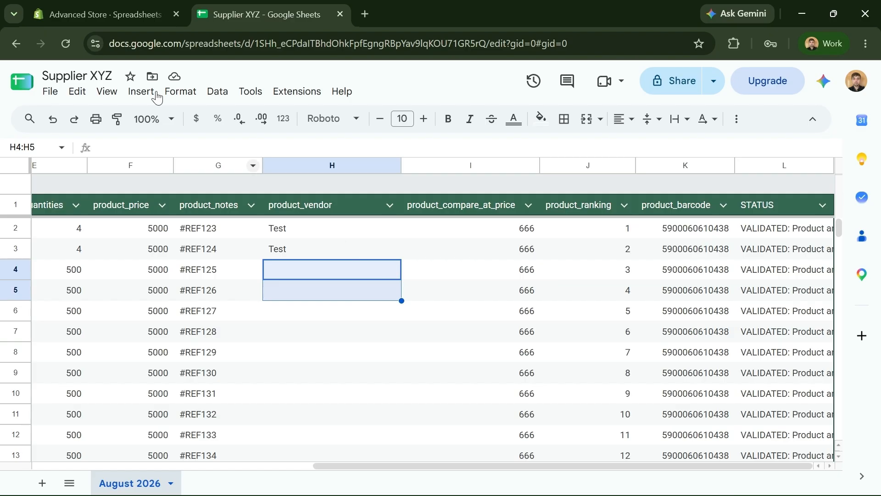
pyautogui.click(114, 16)
pyautogui.click(578, 231)
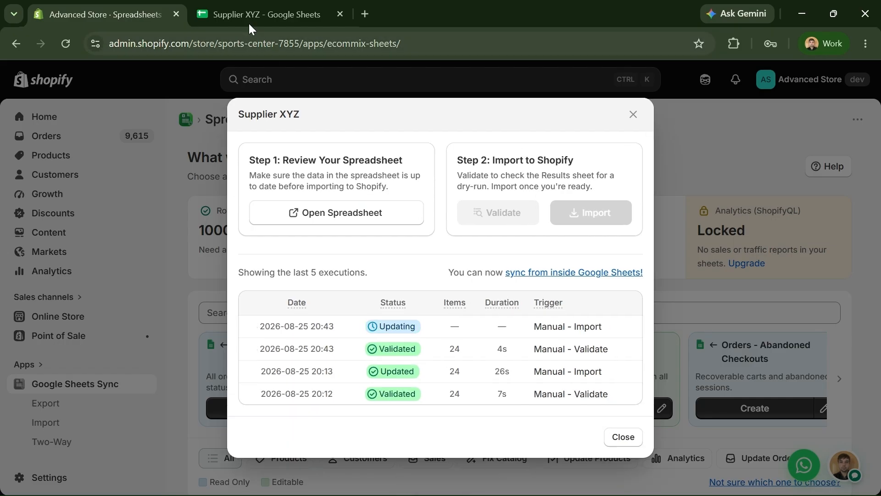
# - Confirm the STATUS cells in L2 and the next row read PRODUCT/VARIANT UPDATED
pyautogui.click(248, 21)
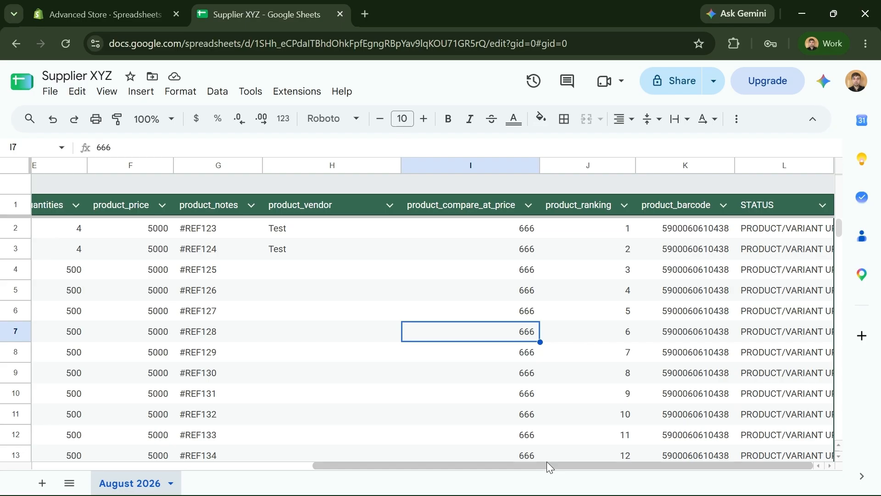
pyautogui.doubleClick(754, 222)
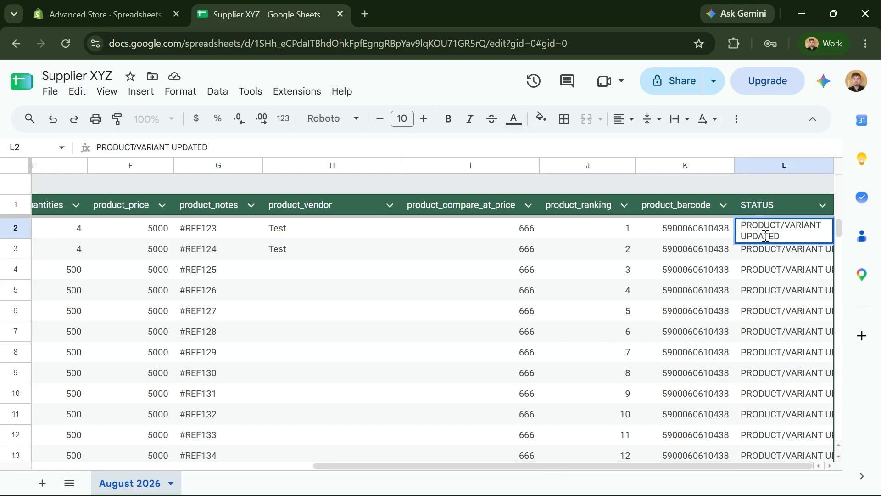
pyautogui.click(793, 258)
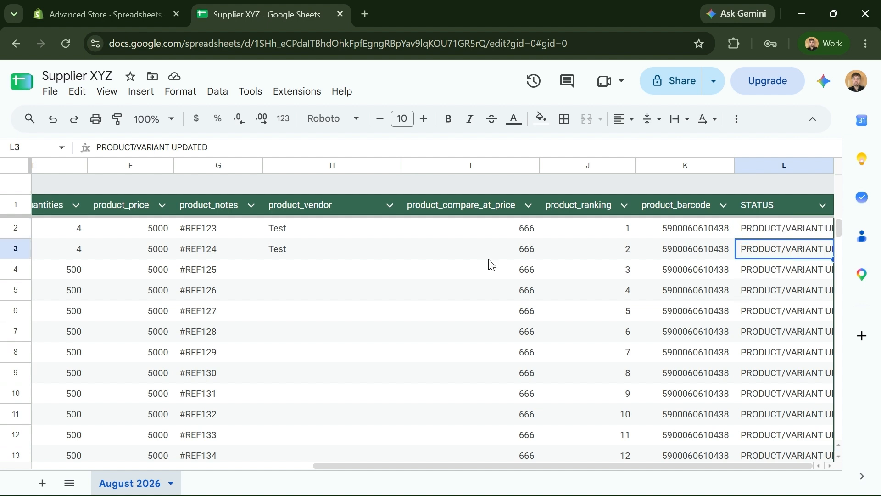
# - Rename header H1 from product_vendor to product_vendor_x, then return to the Shopify import dialog
pyautogui.click(325, 212)
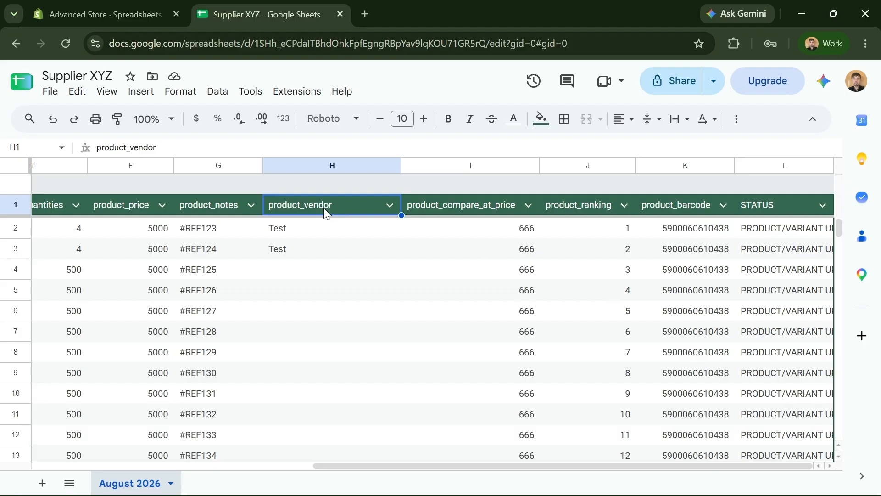
pyautogui.doubleClick(323, 208)
pyautogui.write('_x')
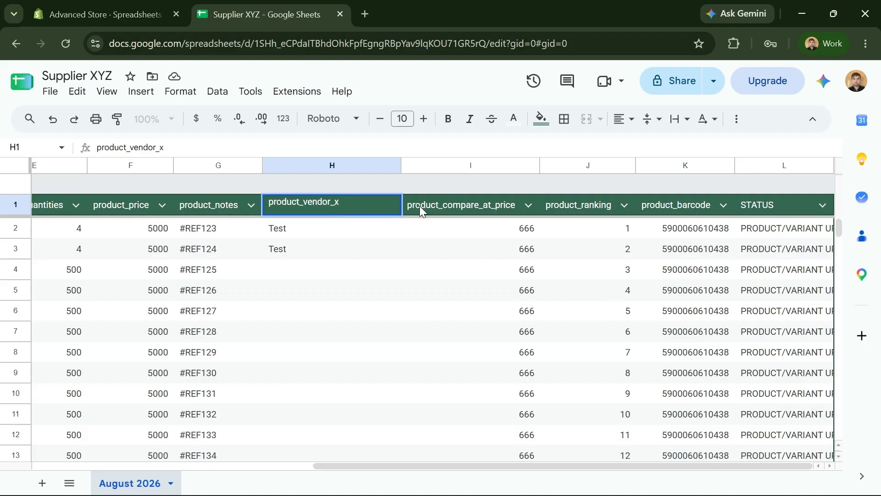
pyautogui.click(421, 265)
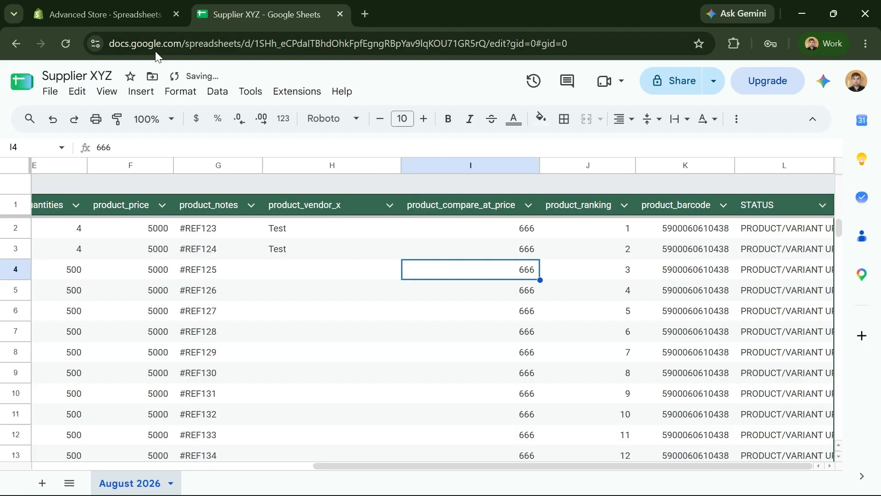
pyautogui.click(137, 14)
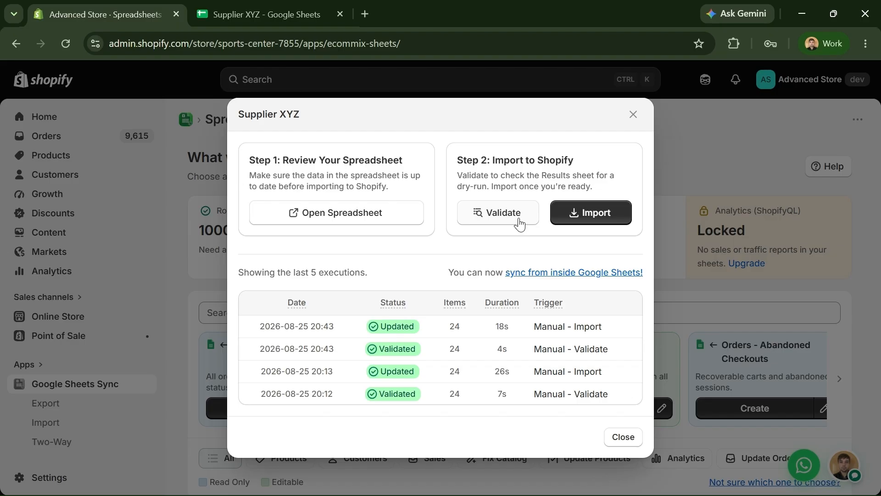
# - Open the Supplier XYZ settings for editing and preview the sheet's columns
pyautogui.click(633, 115)
pyautogui.scroll(-3, 685, 278)
pyautogui.scroll(-5, 685, 279)
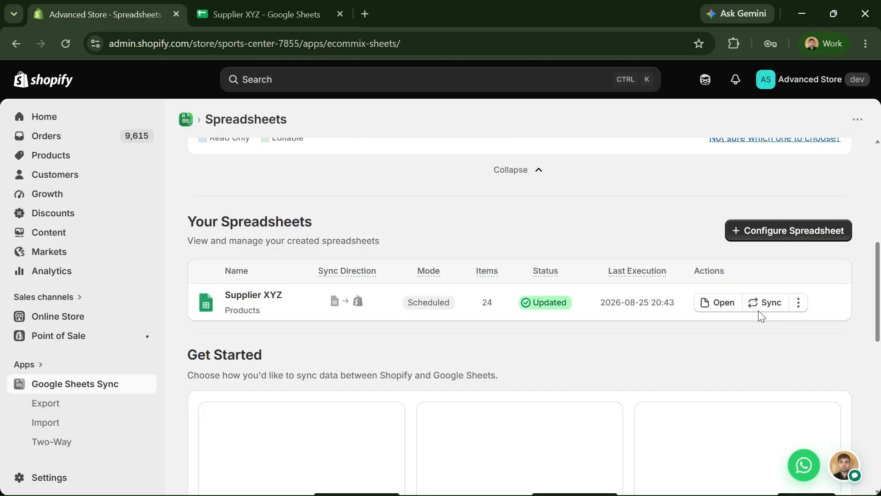
pyautogui.click(799, 303)
pyautogui.click(788, 343)
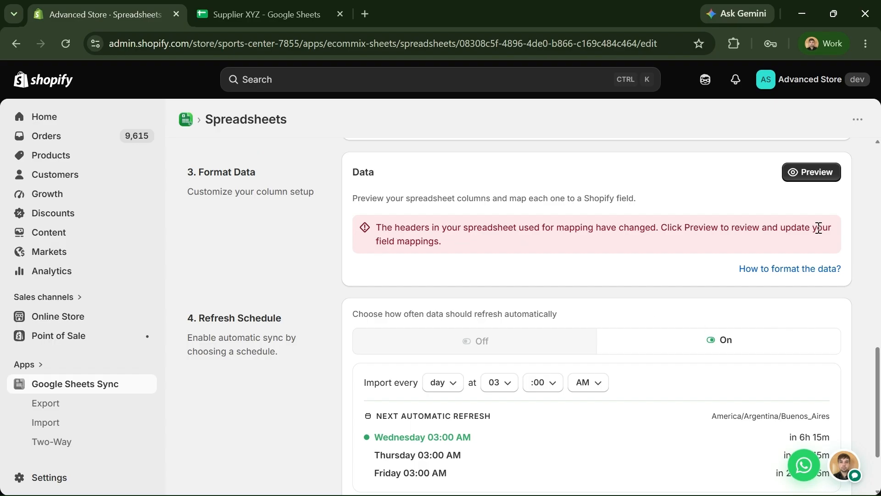
pyautogui.click(820, 182)
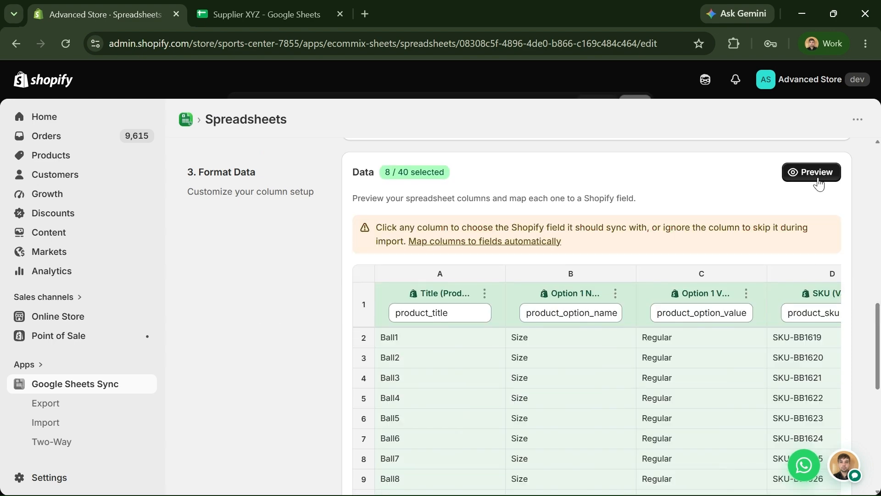
# - Map column H, product_vendor_x, to the Vendor field
pyautogui.scroll(-2, 651, 330)
pyautogui.moveTo(481, 468); pyautogui.dragTo(671, 458)
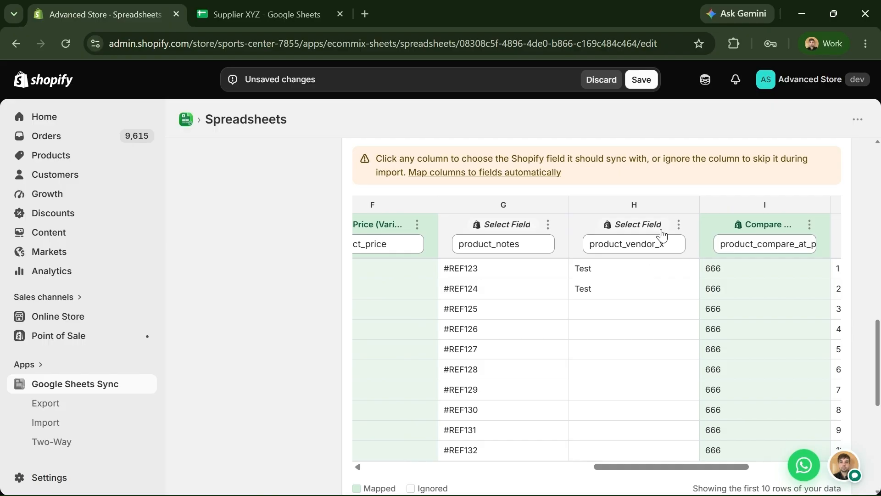
pyautogui.click(659, 235)
pyautogui.write('ven')
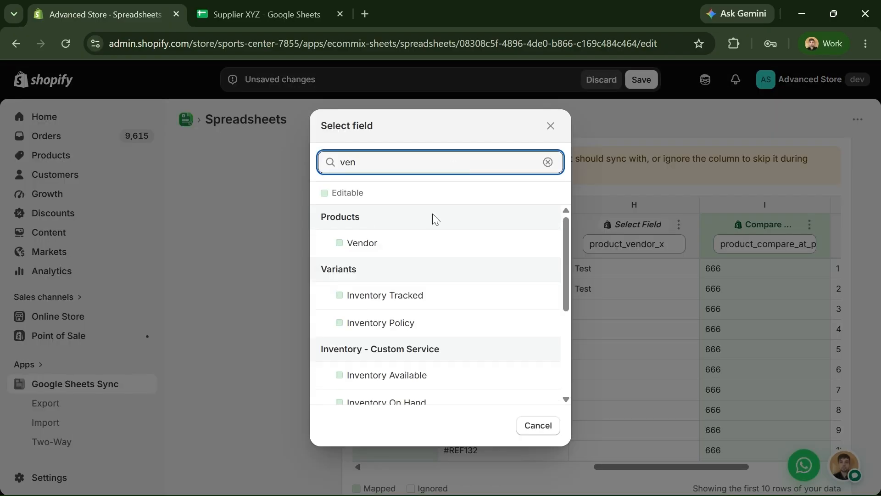
pyautogui.click(438, 243)
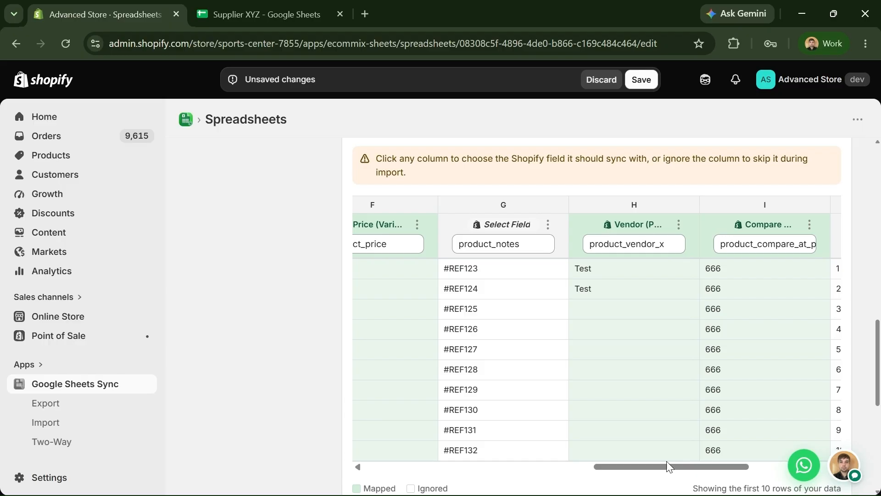
pyautogui.moveTo(667, 467)
pyautogui.mouseDown()
pyautogui.moveTo(762, 470)
pyautogui.moveTo(695, 469)
pyautogui.moveTo(741, 472)
pyautogui.moveTo(677, 477)
pyautogui.mouseUp()
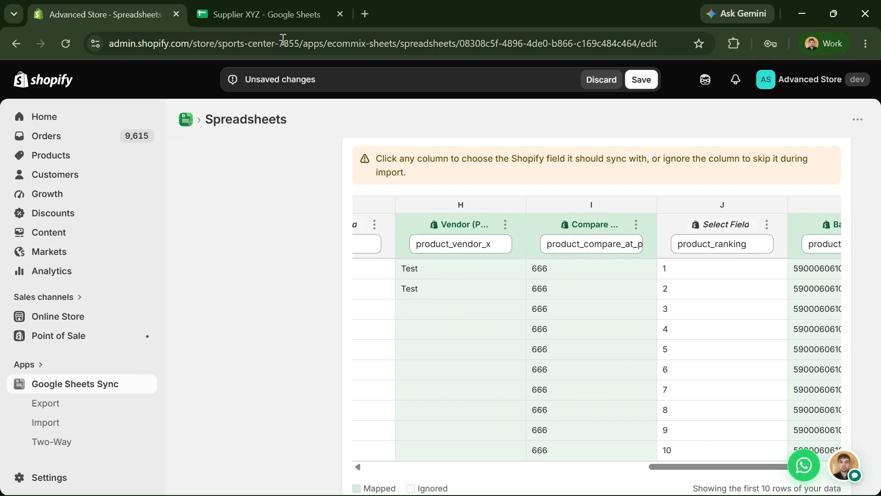
pyautogui.click(266, 14)
# - Insert a blank row above the header row, then refresh Shopify's column preview to show the header-change warning
pyautogui.moveTo(576, 467); pyautogui.dragTo(156, 493)
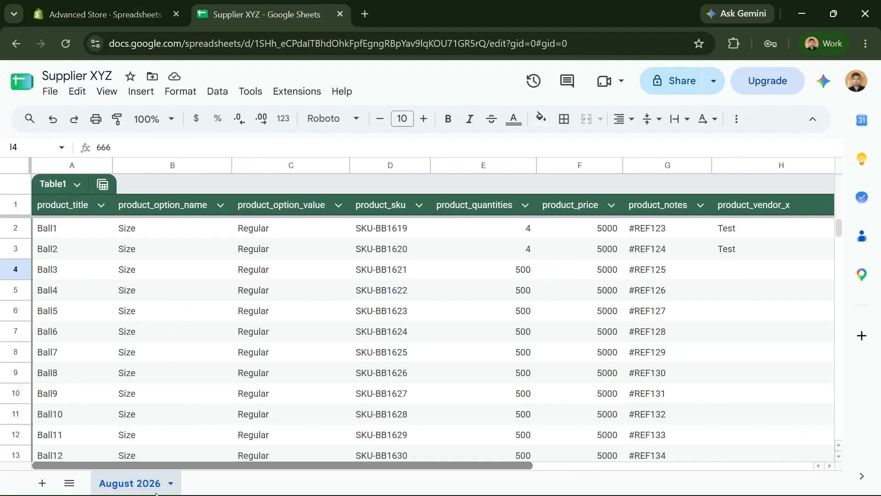
pyautogui.rightClick(19, 207)
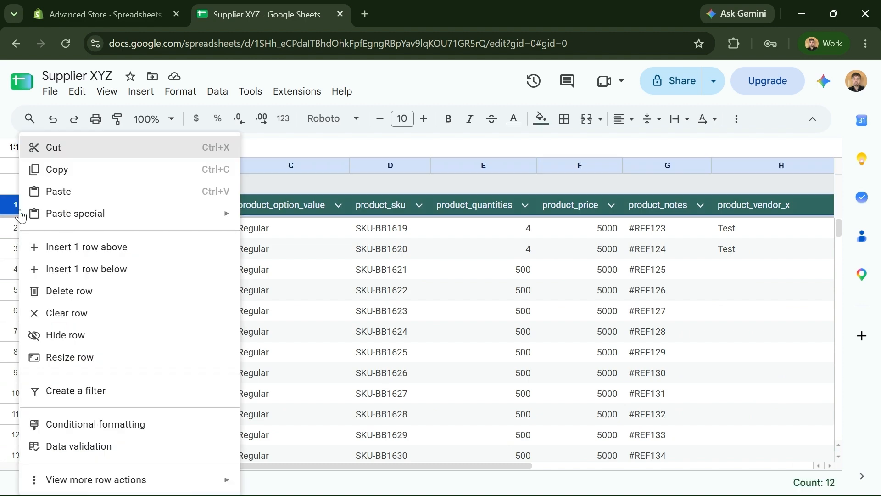
pyautogui.click(75, 250)
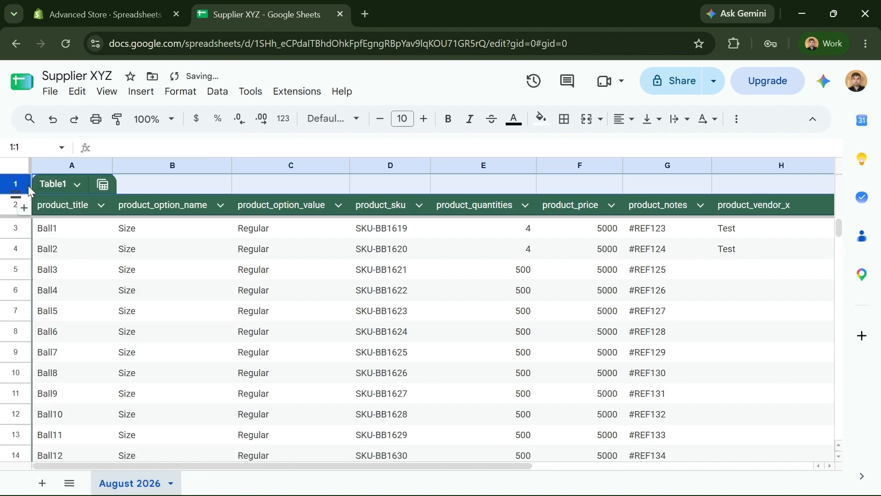
pyautogui.click(127, 13)
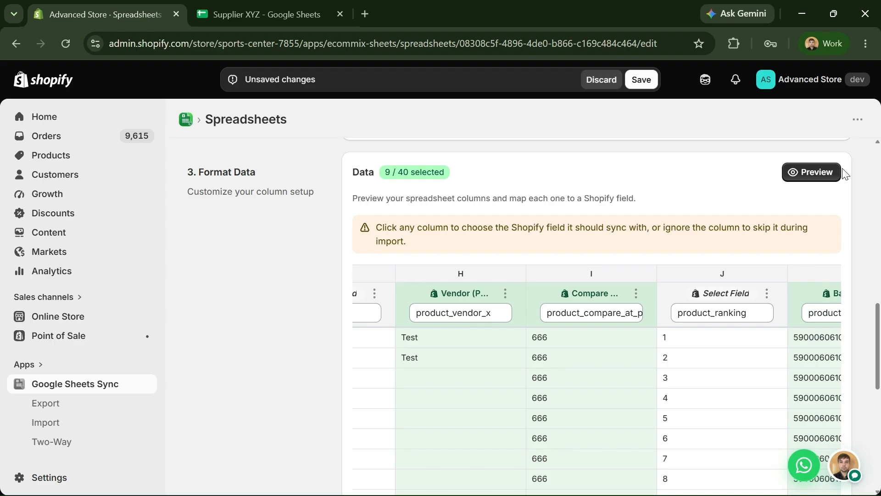
pyautogui.click(821, 173)
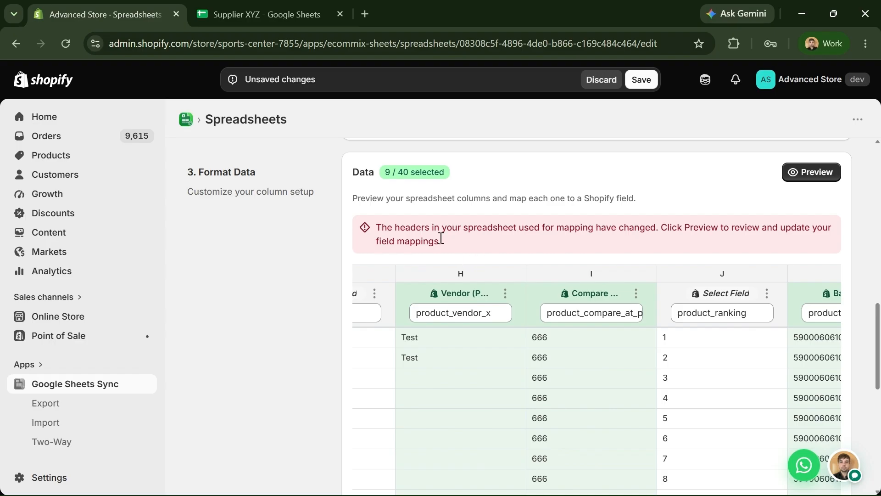
pyautogui.scroll(2, 438, 266)
pyautogui.hotkey('ctrl', 'Tab')
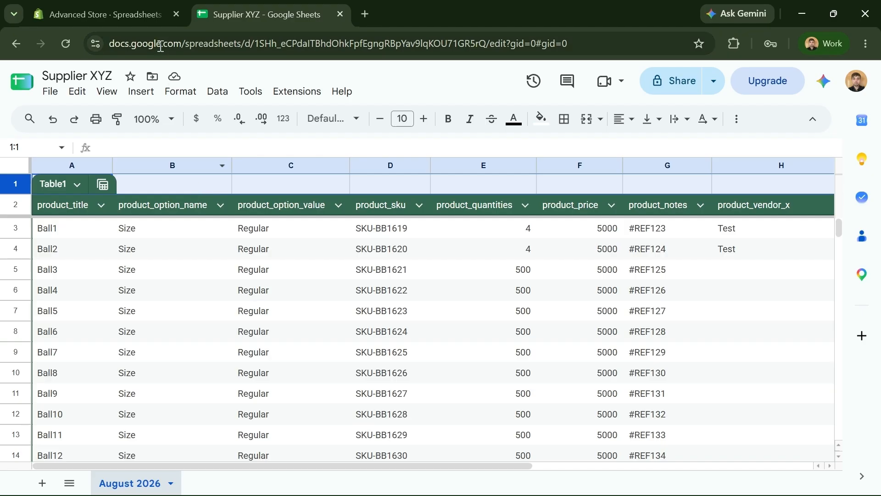
pyautogui.hscroll(1, 447, 278)
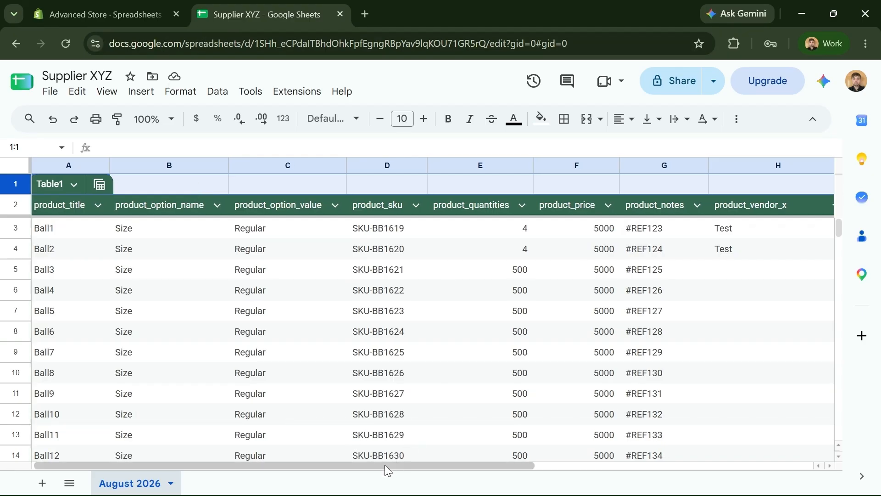
pyautogui.moveTo(329, 467); pyautogui.dragTo(663, 472)
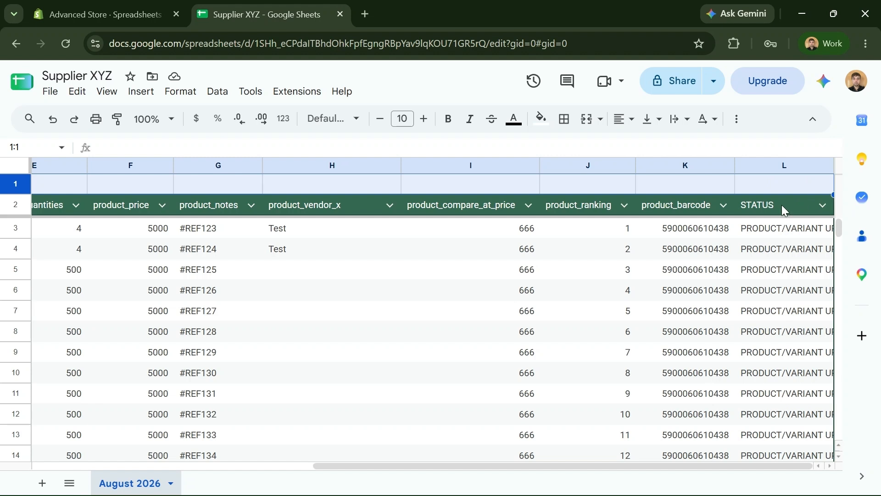
pyautogui.click(319, 241)
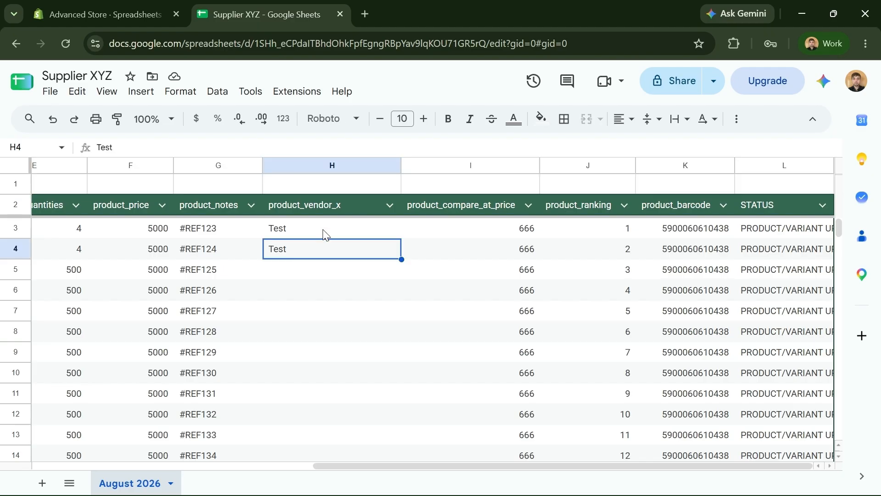
pyautogui.click(323, 231)
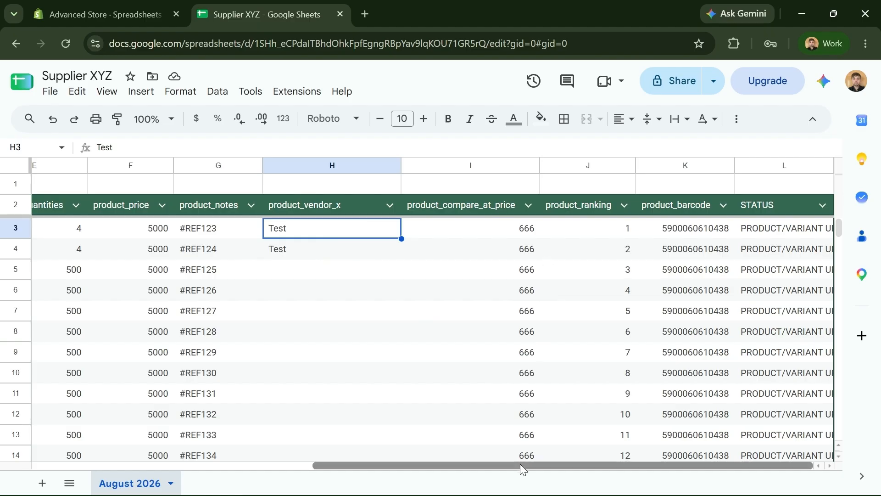
pyautogui.moveTo(520, 463); pyautogui.dragTo(230, 468)
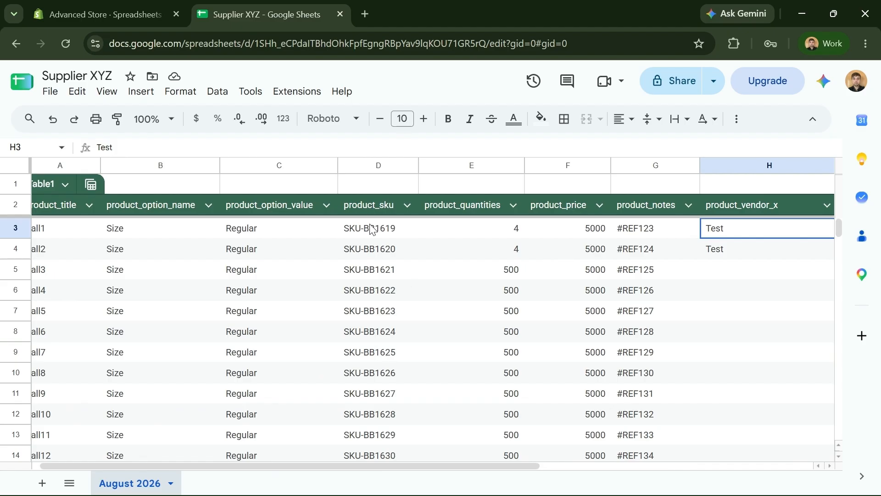